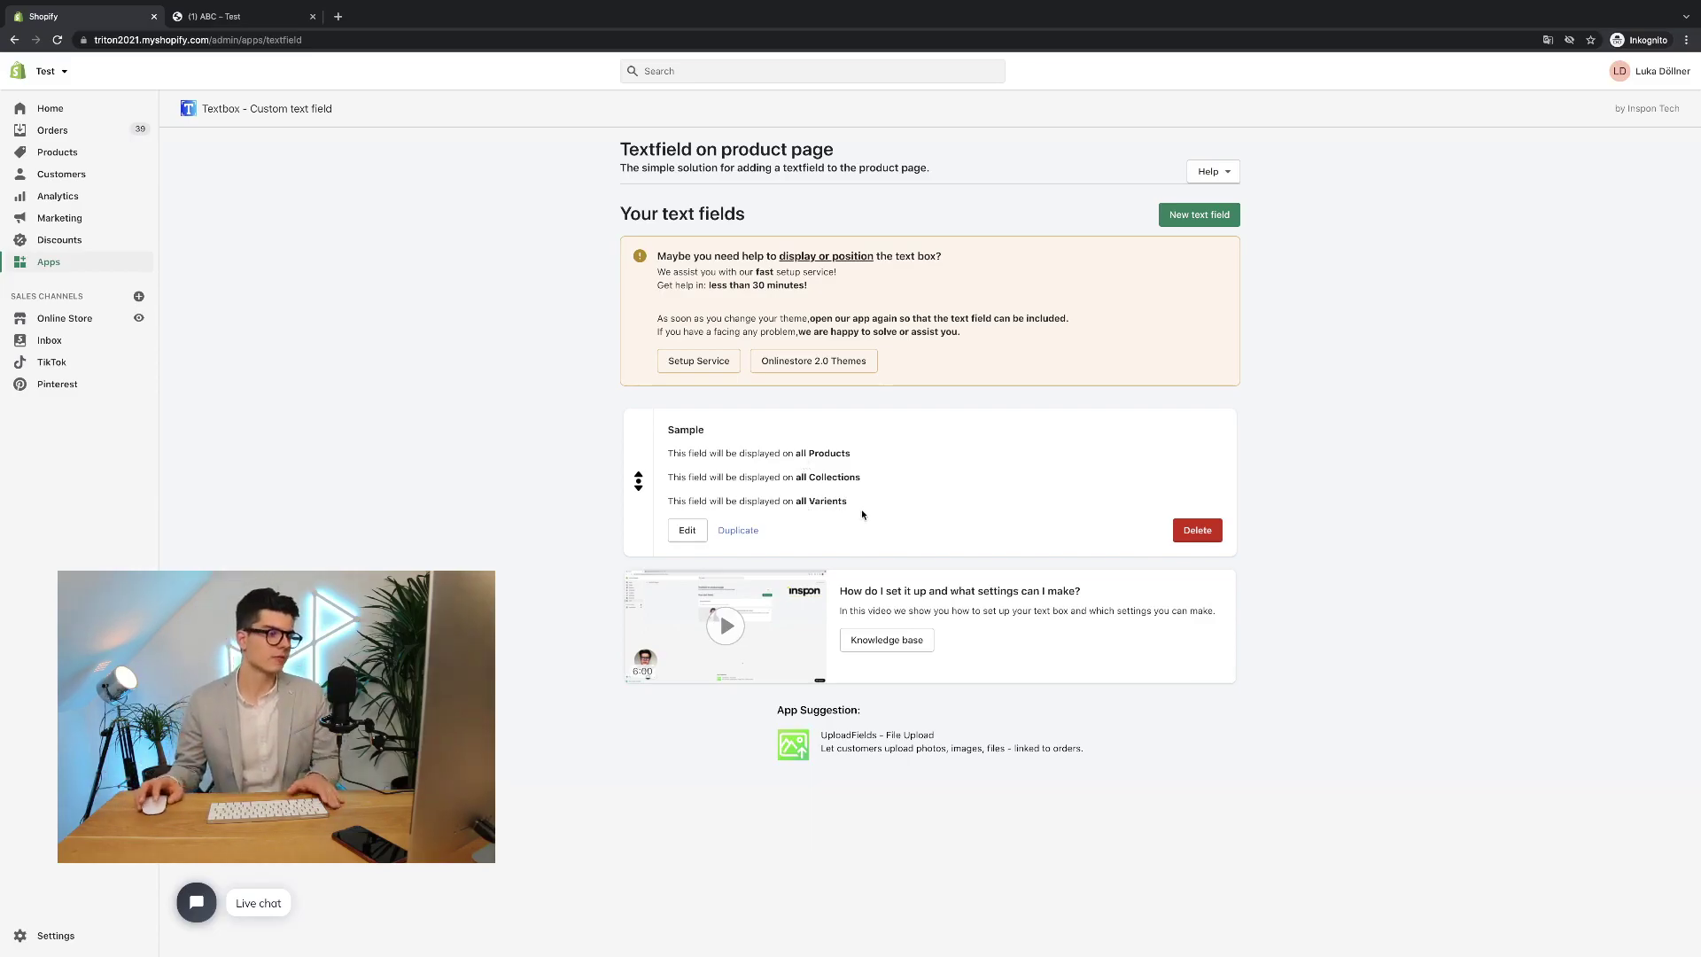
# Open the Sample text field's editor and scroll down to its Text field targeting section.
pyautogui.click(687, 535)
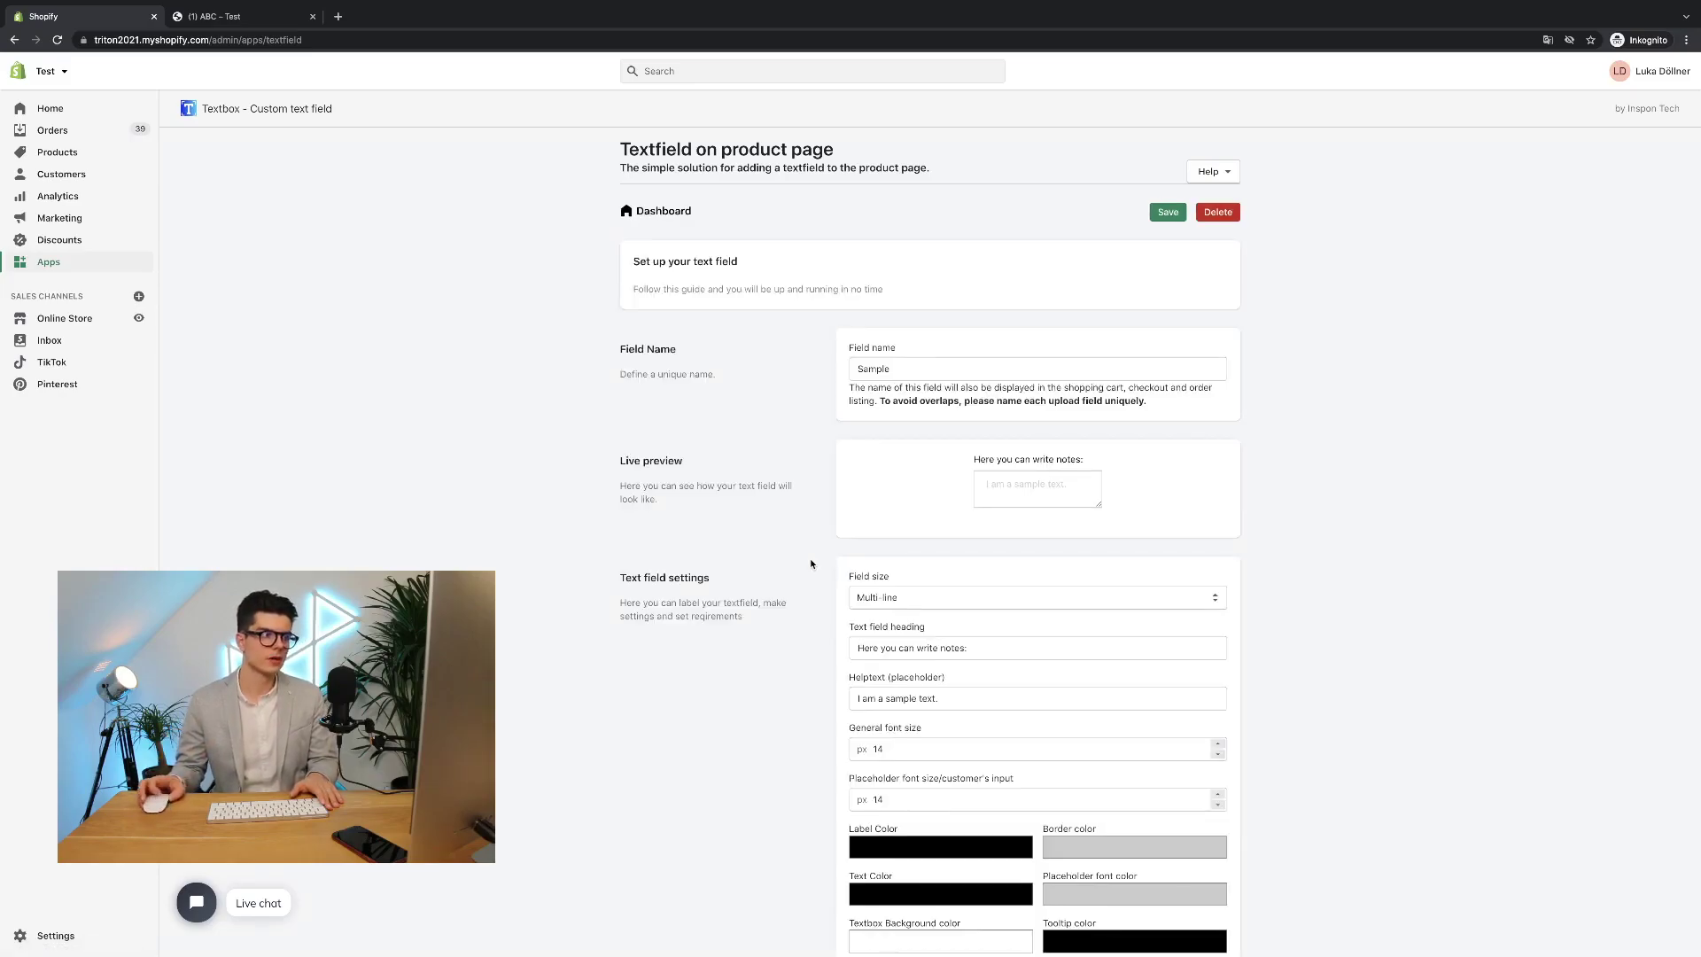
pyautogui.scroll(-8, 810, 558)
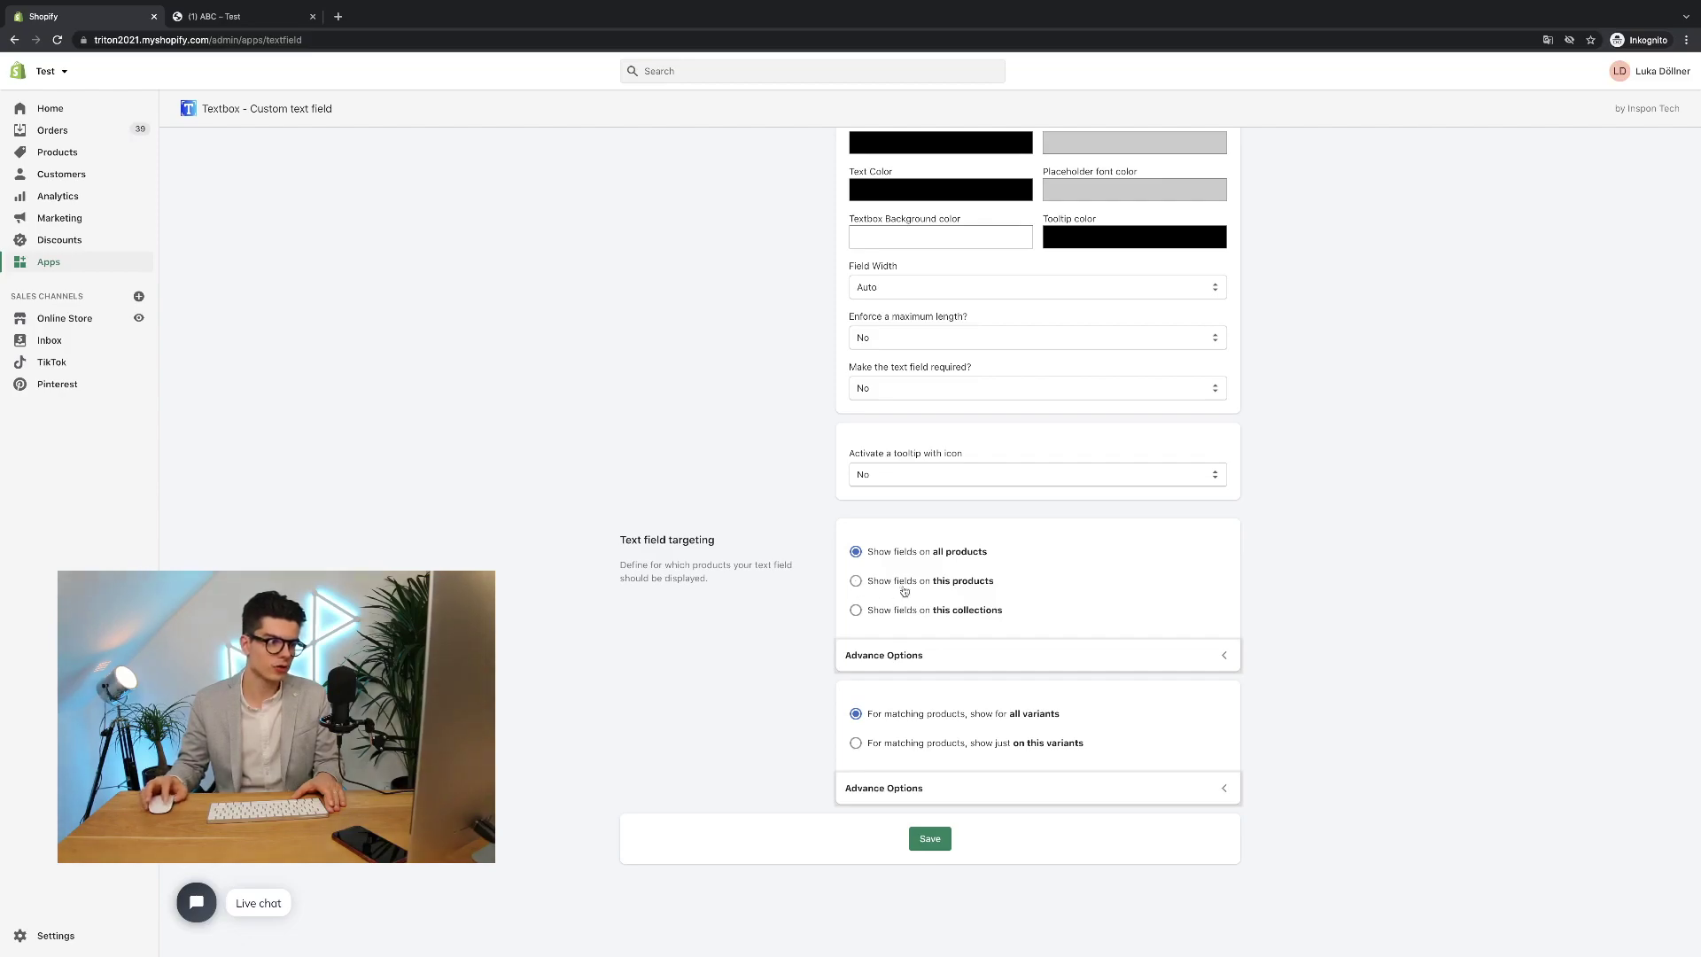
# Switch targeting to specific products, search 'abc' and add the ABC product.
pyautogui.click(855, 582)
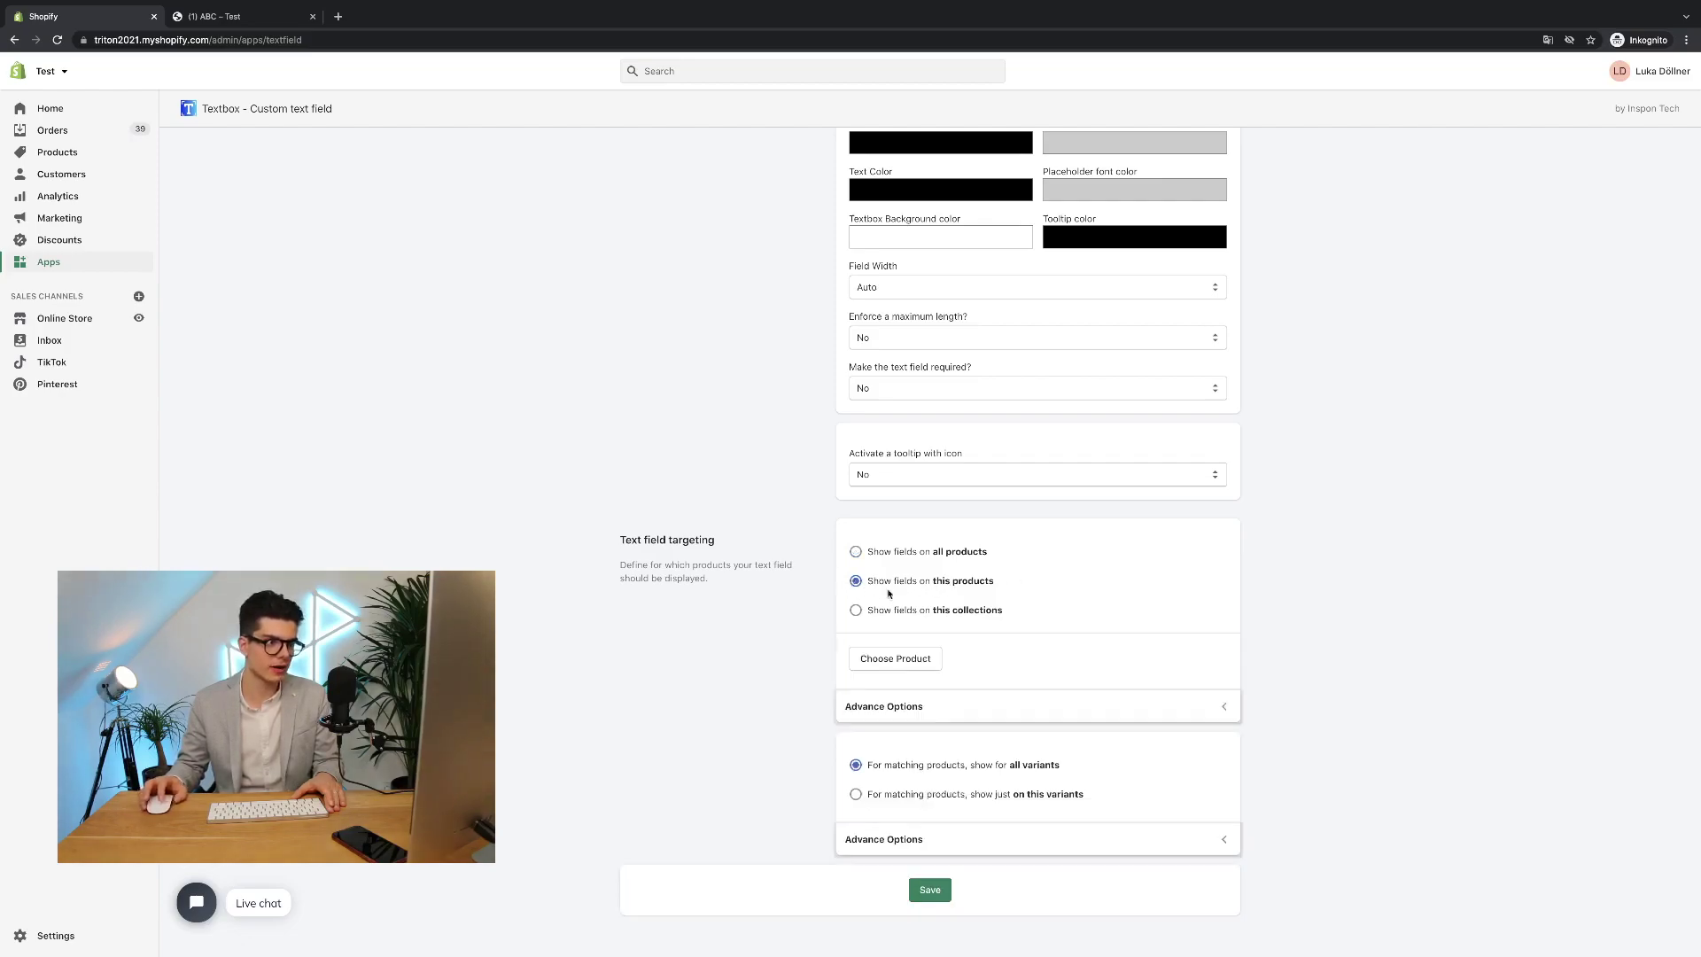
pyautogui.click(894, 659)
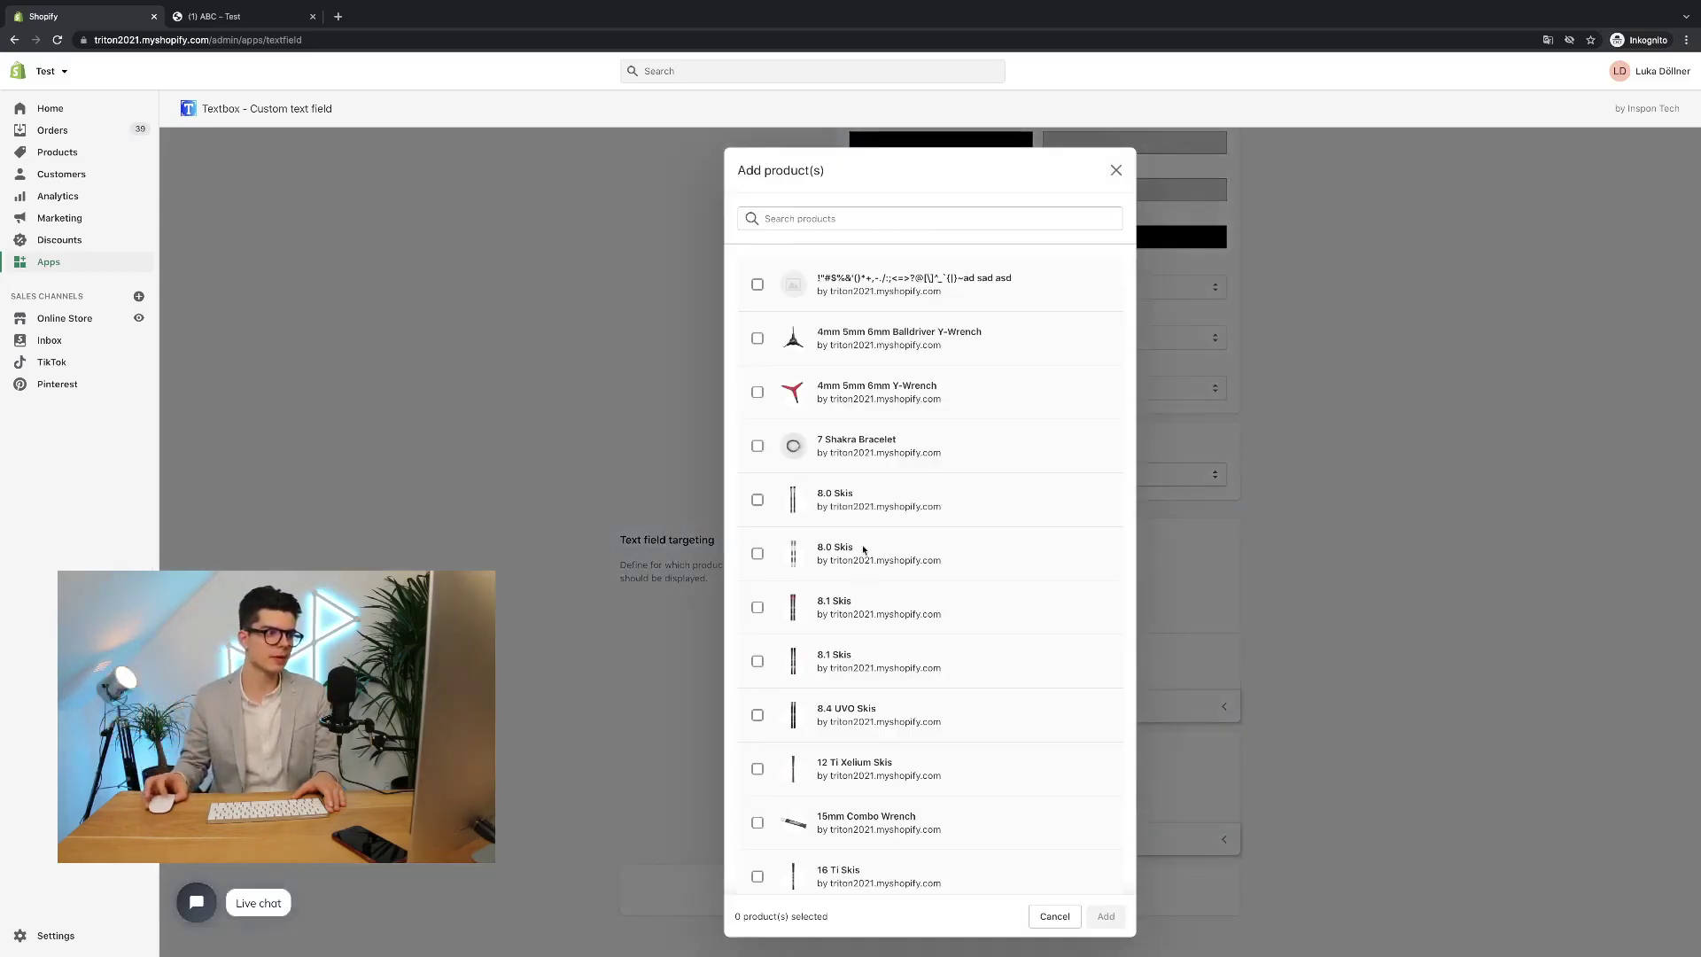
pyautogui.scroll(-7, 863, 549)
pyautogui.scroll(7, 856, 461)
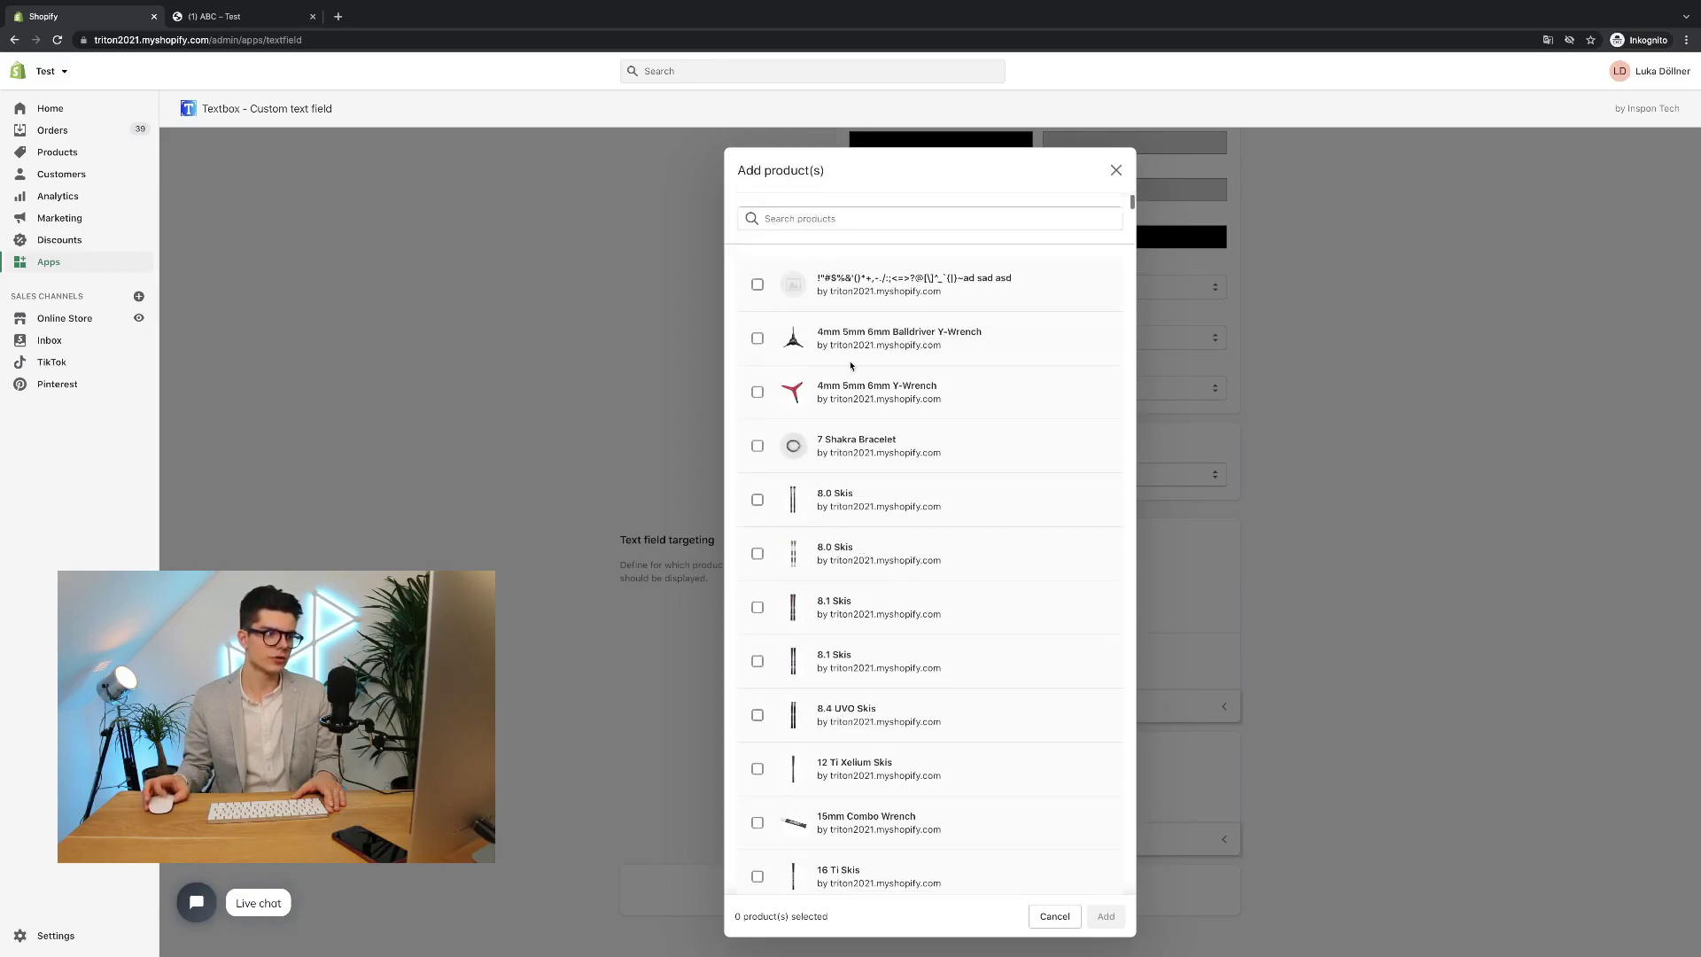
pyautogui.click(852, 223)
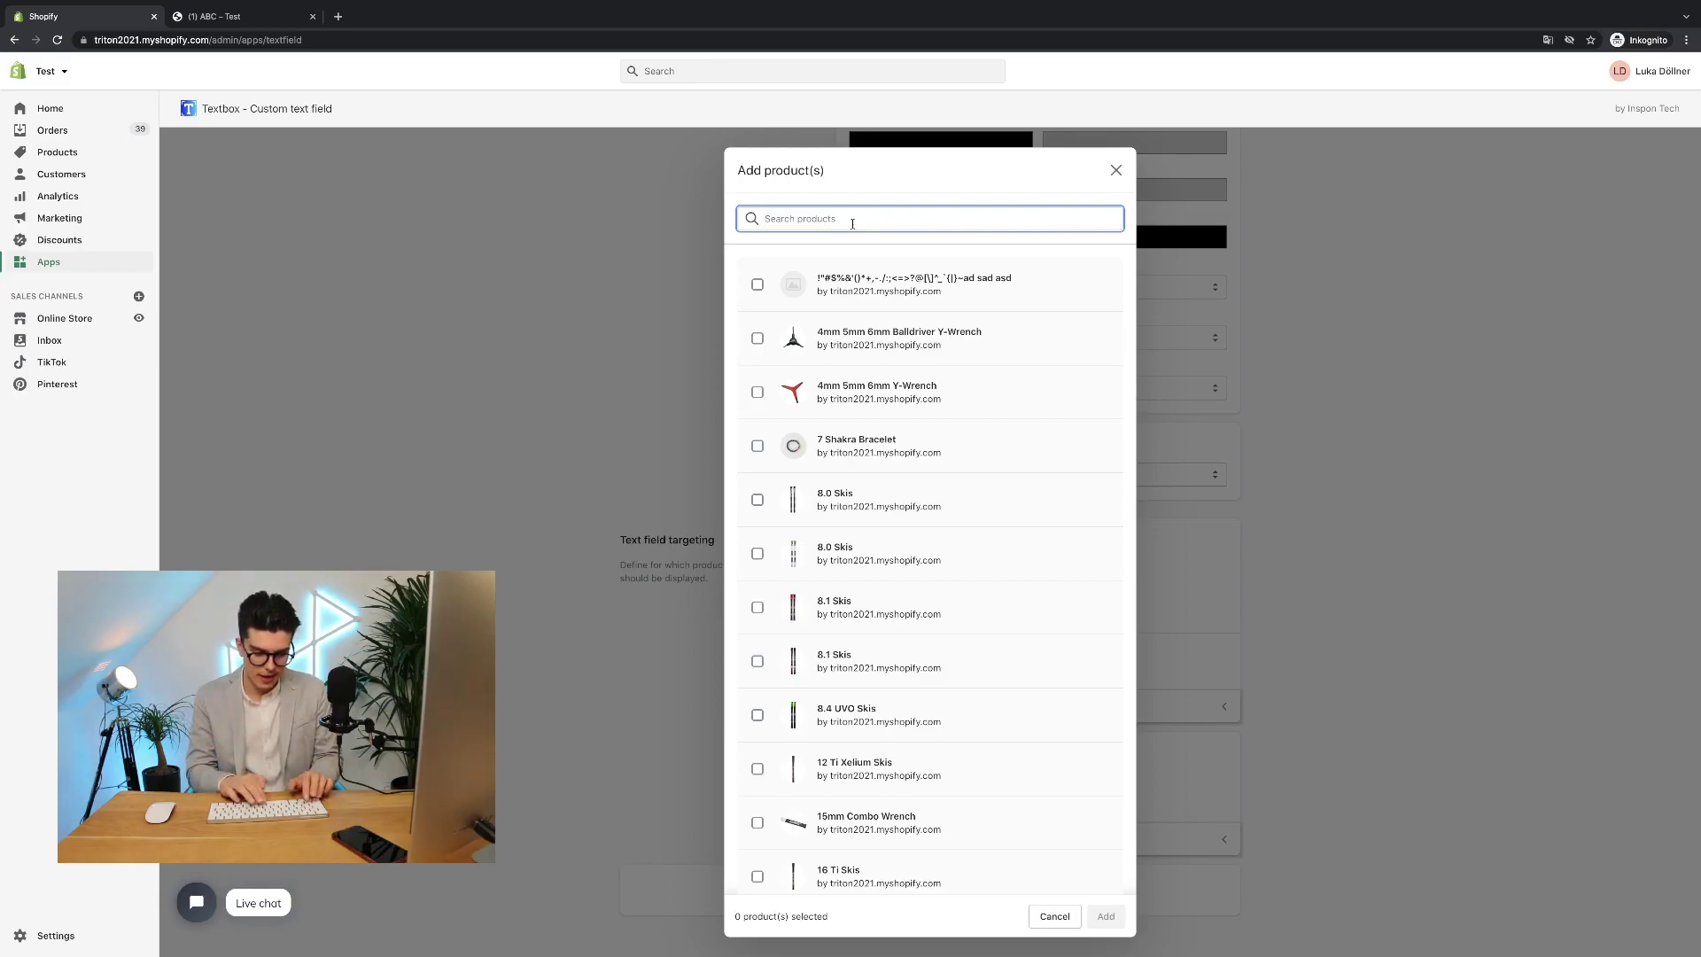
pyautogui.write('abc')
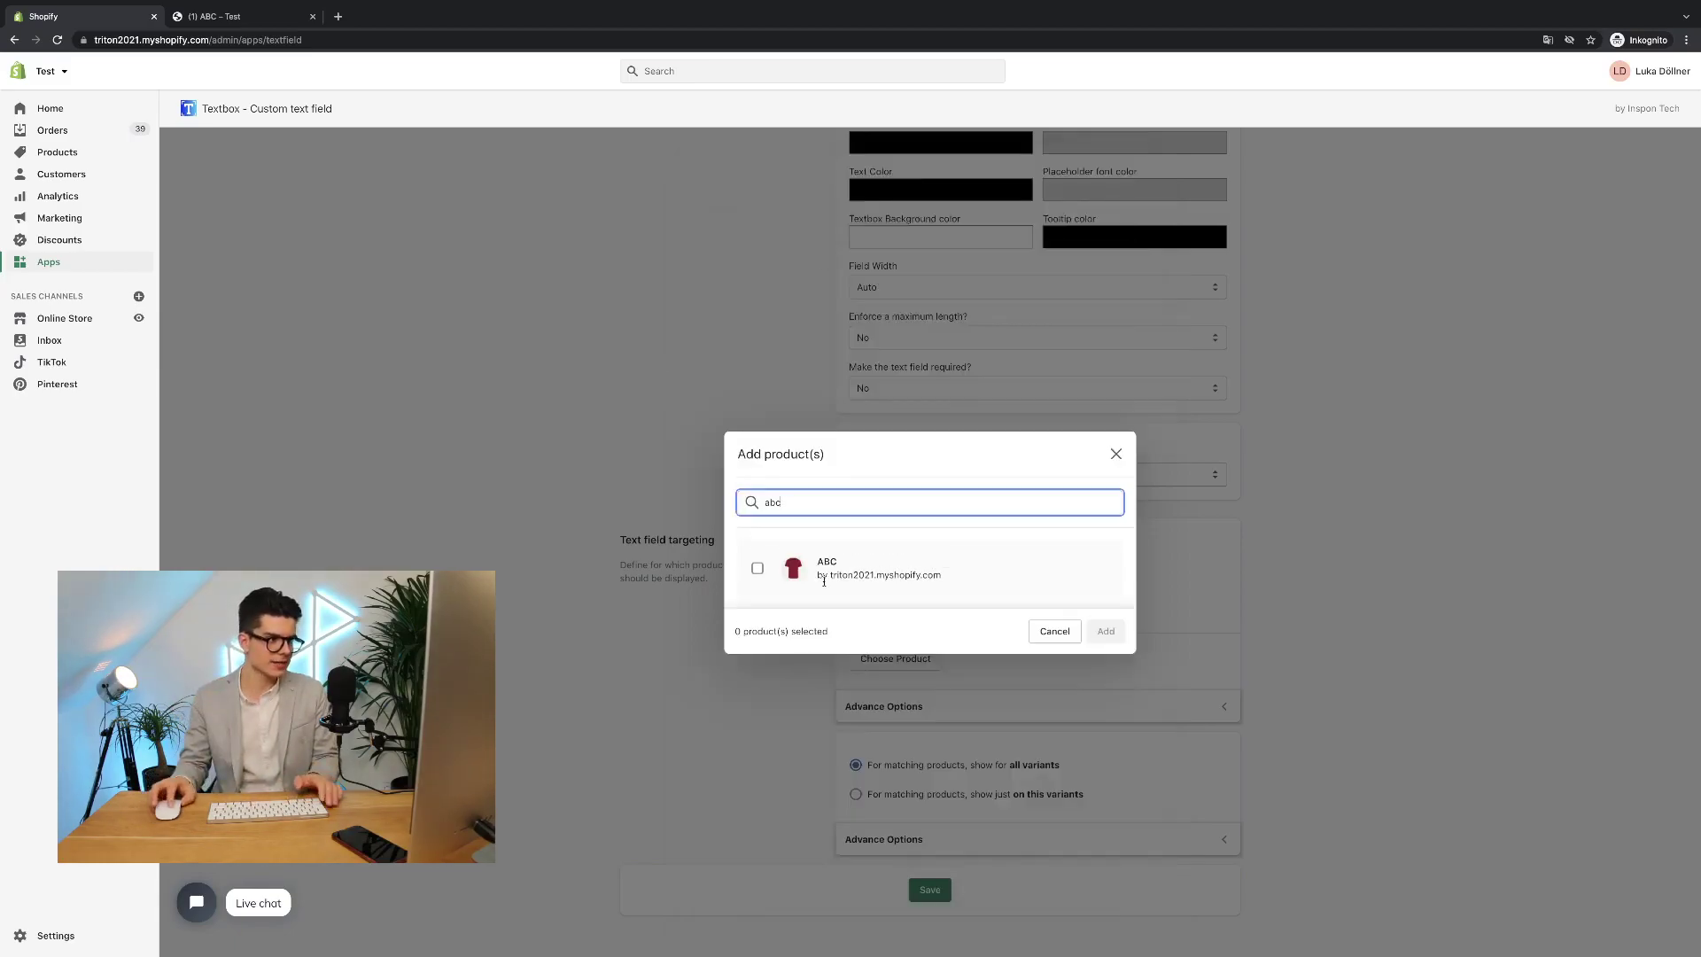
pyautogui.click(758, 570)
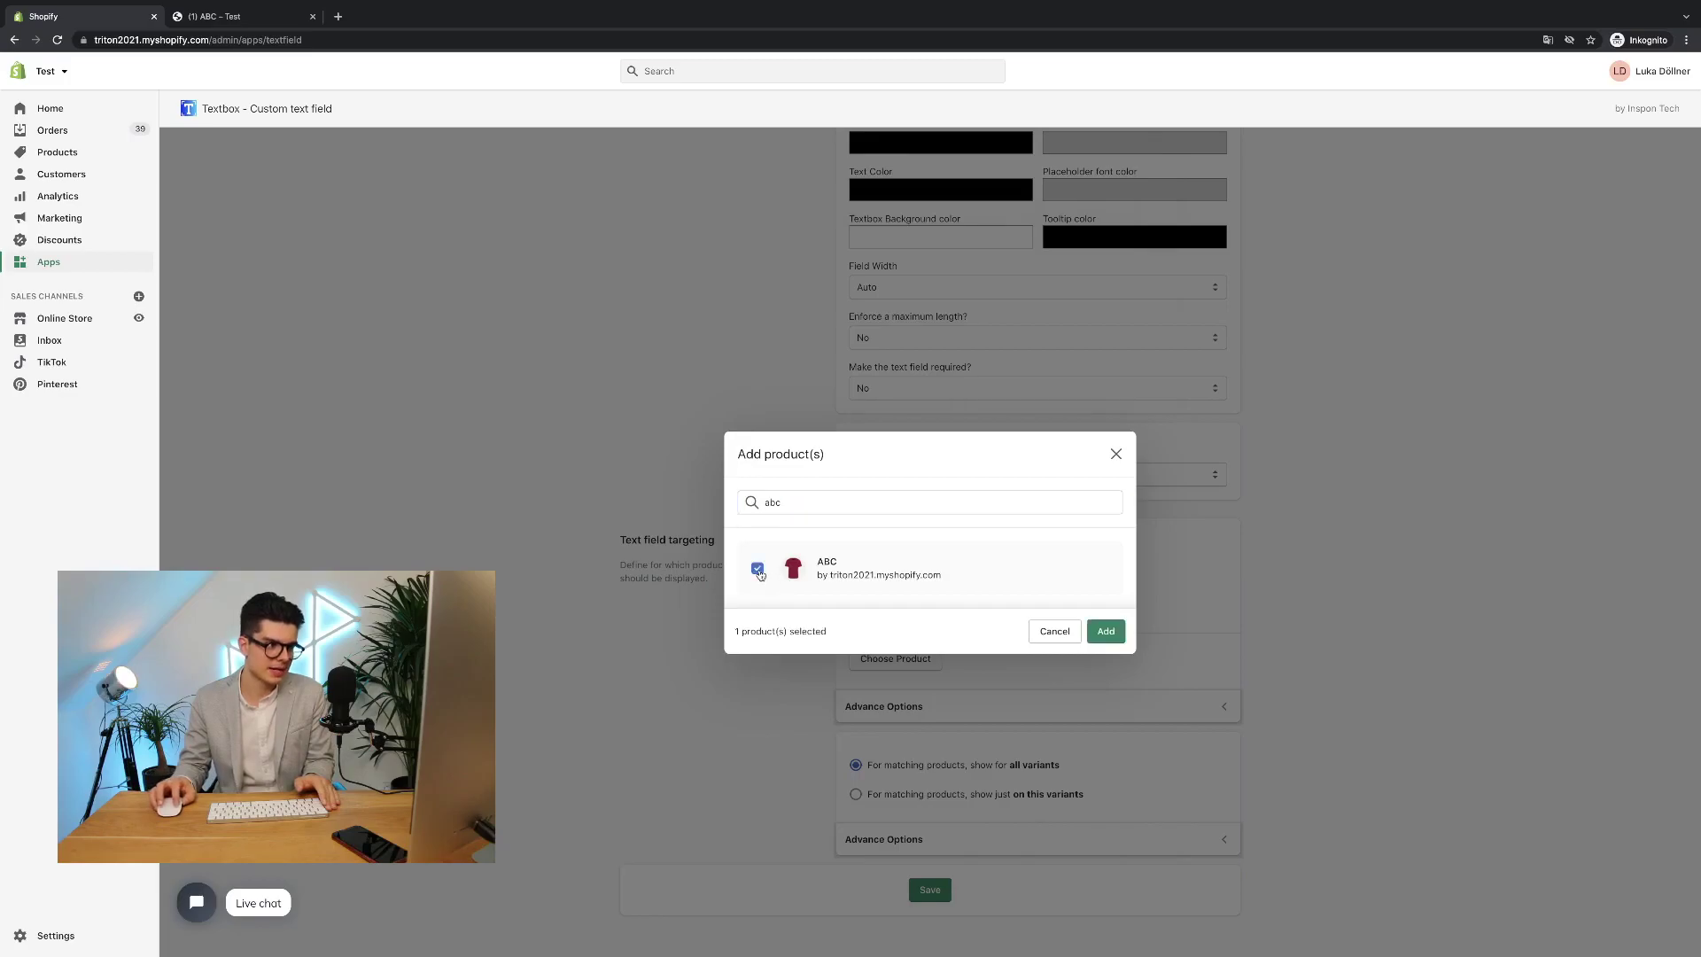
pyautogui.click(1105, 632)
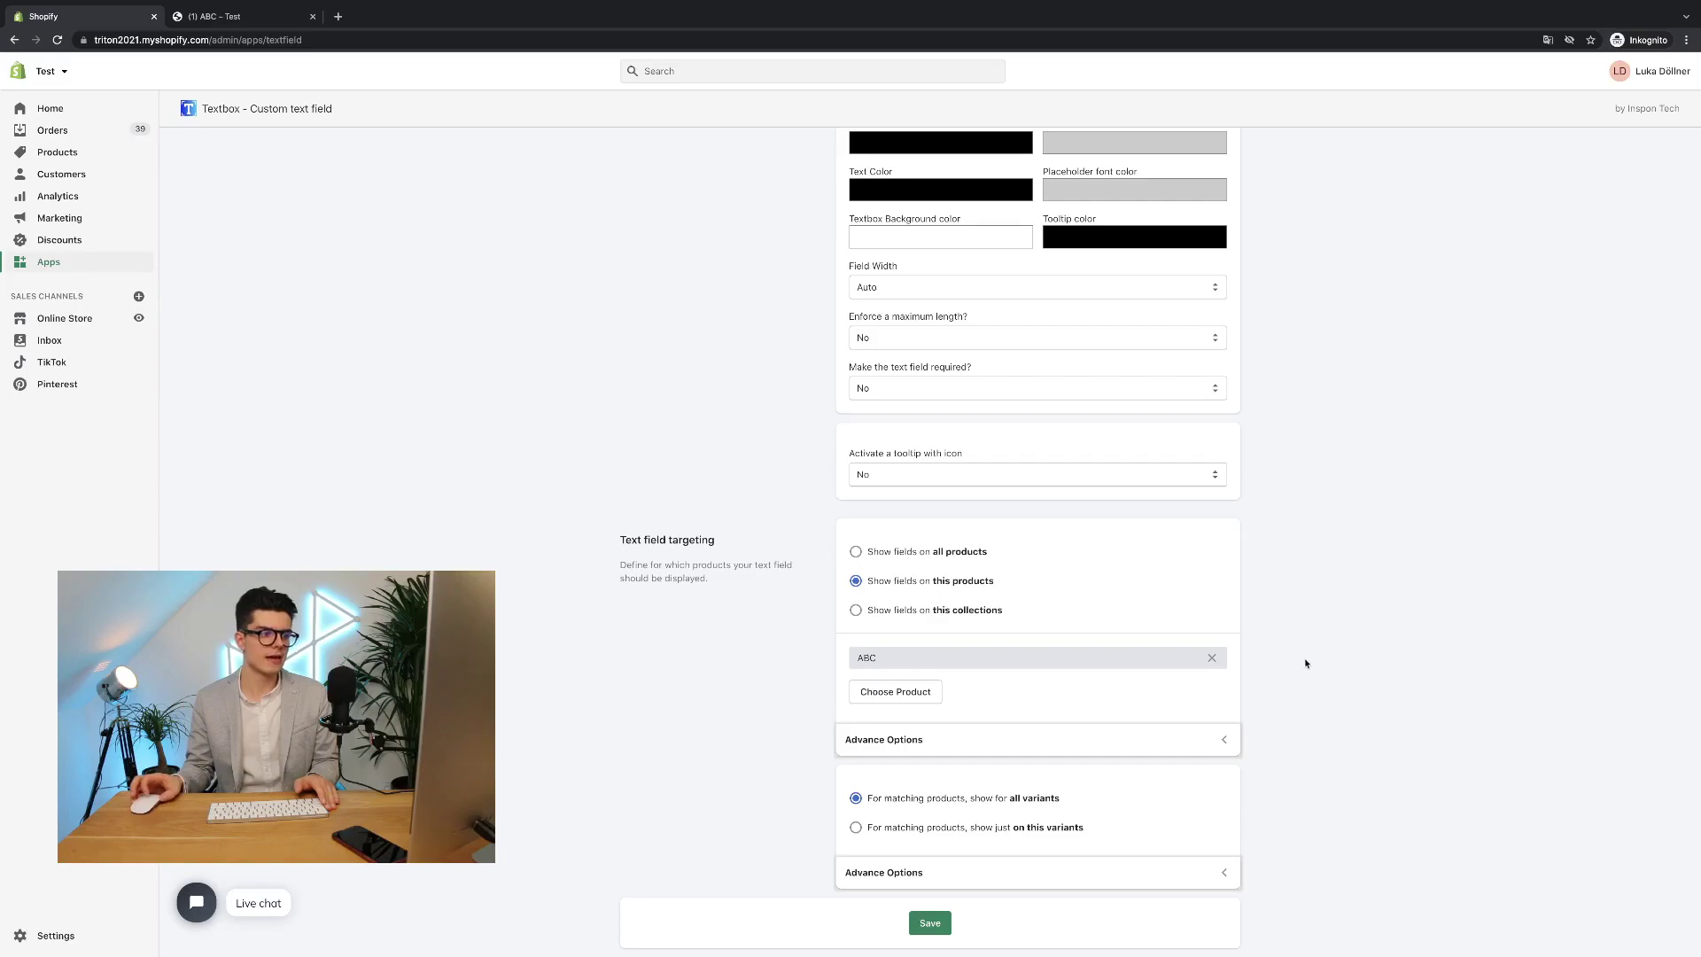
# Save the ABC product targeting and return to the Textbox dashboard.
pyautogui.scroll(-1, 1308, 664)
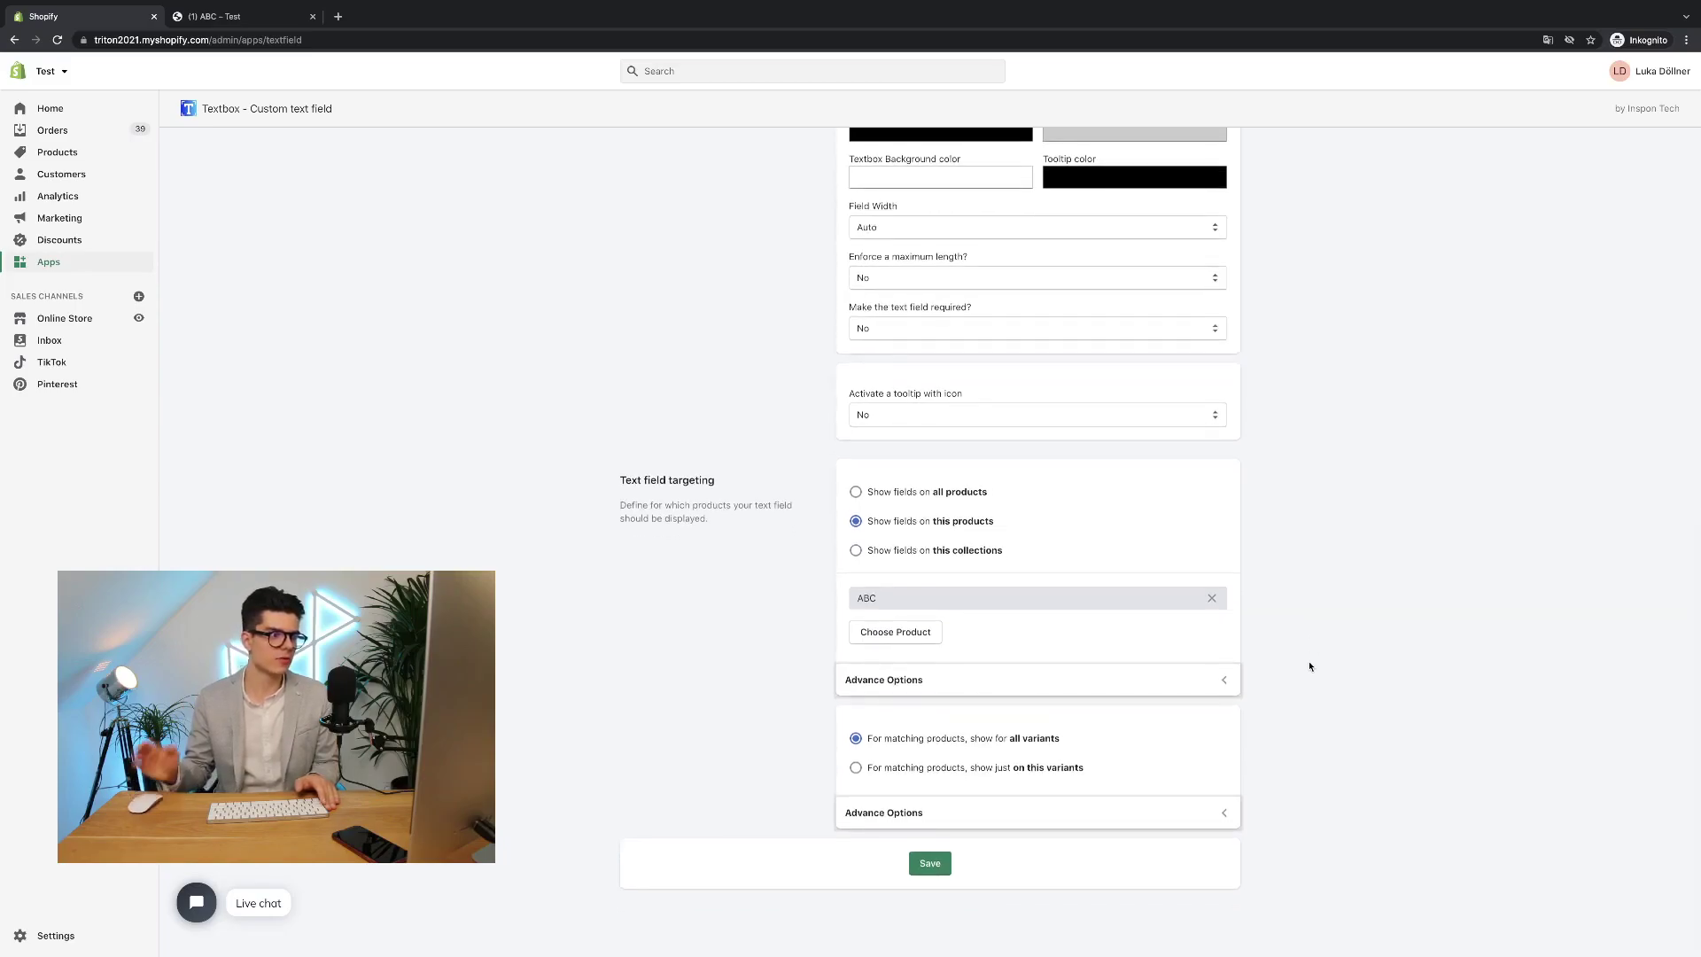
pyautogui.click(930, 868)
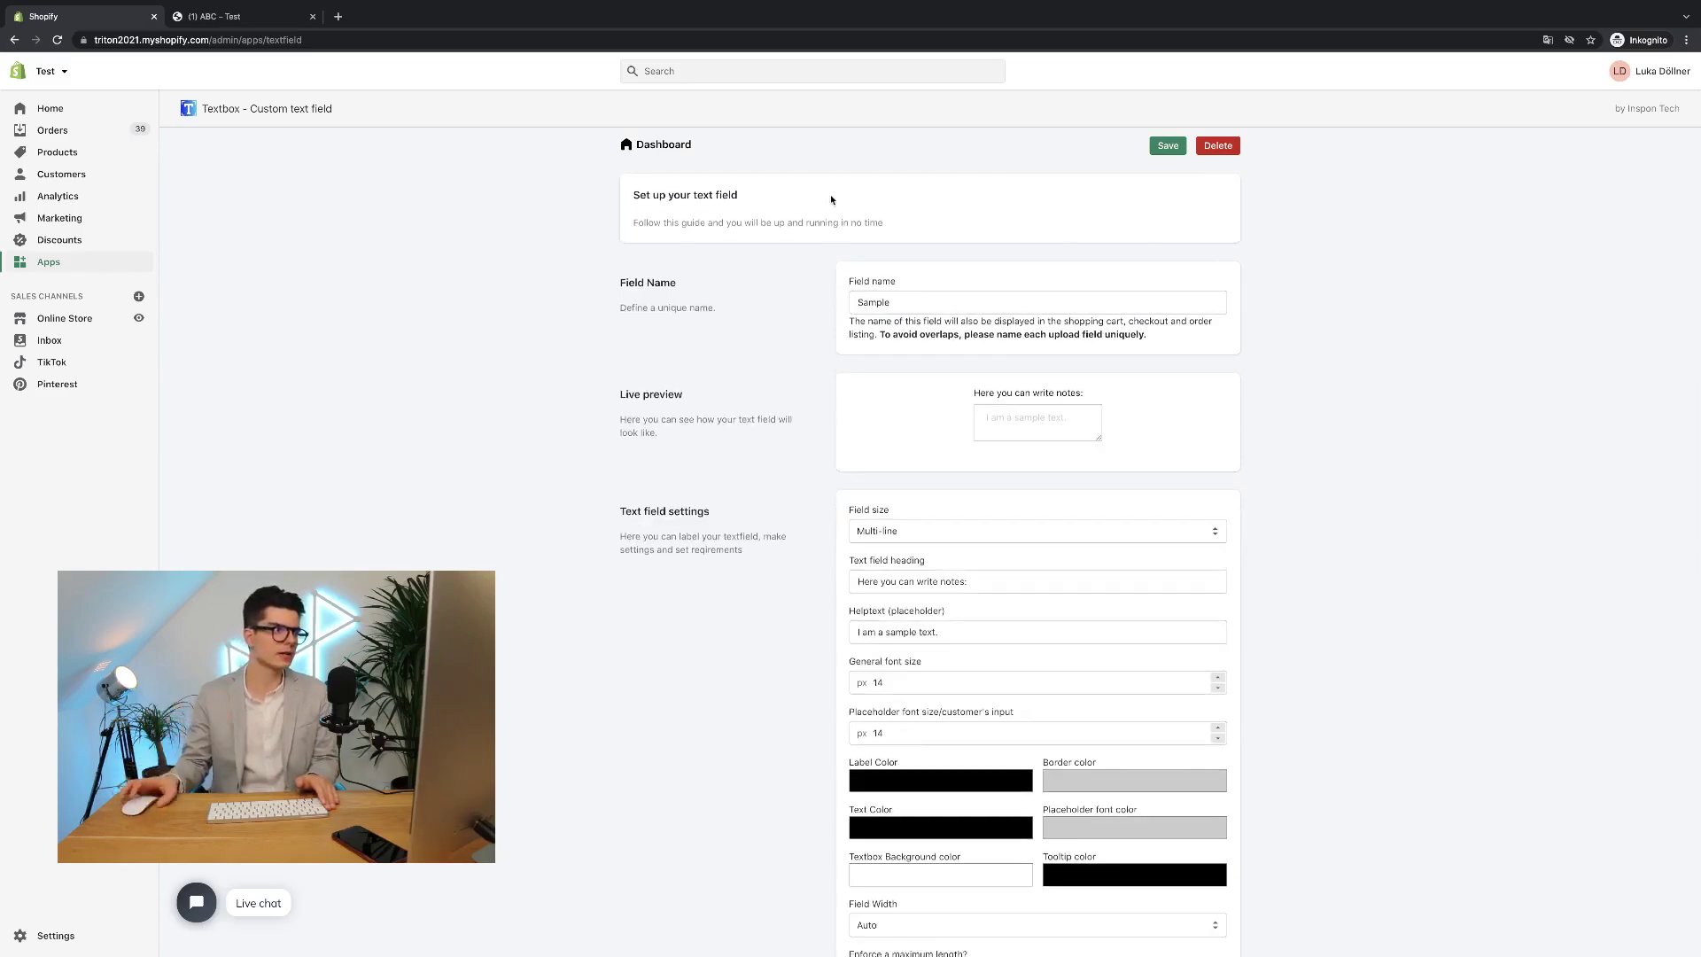
pyautogui.click(671, 145)
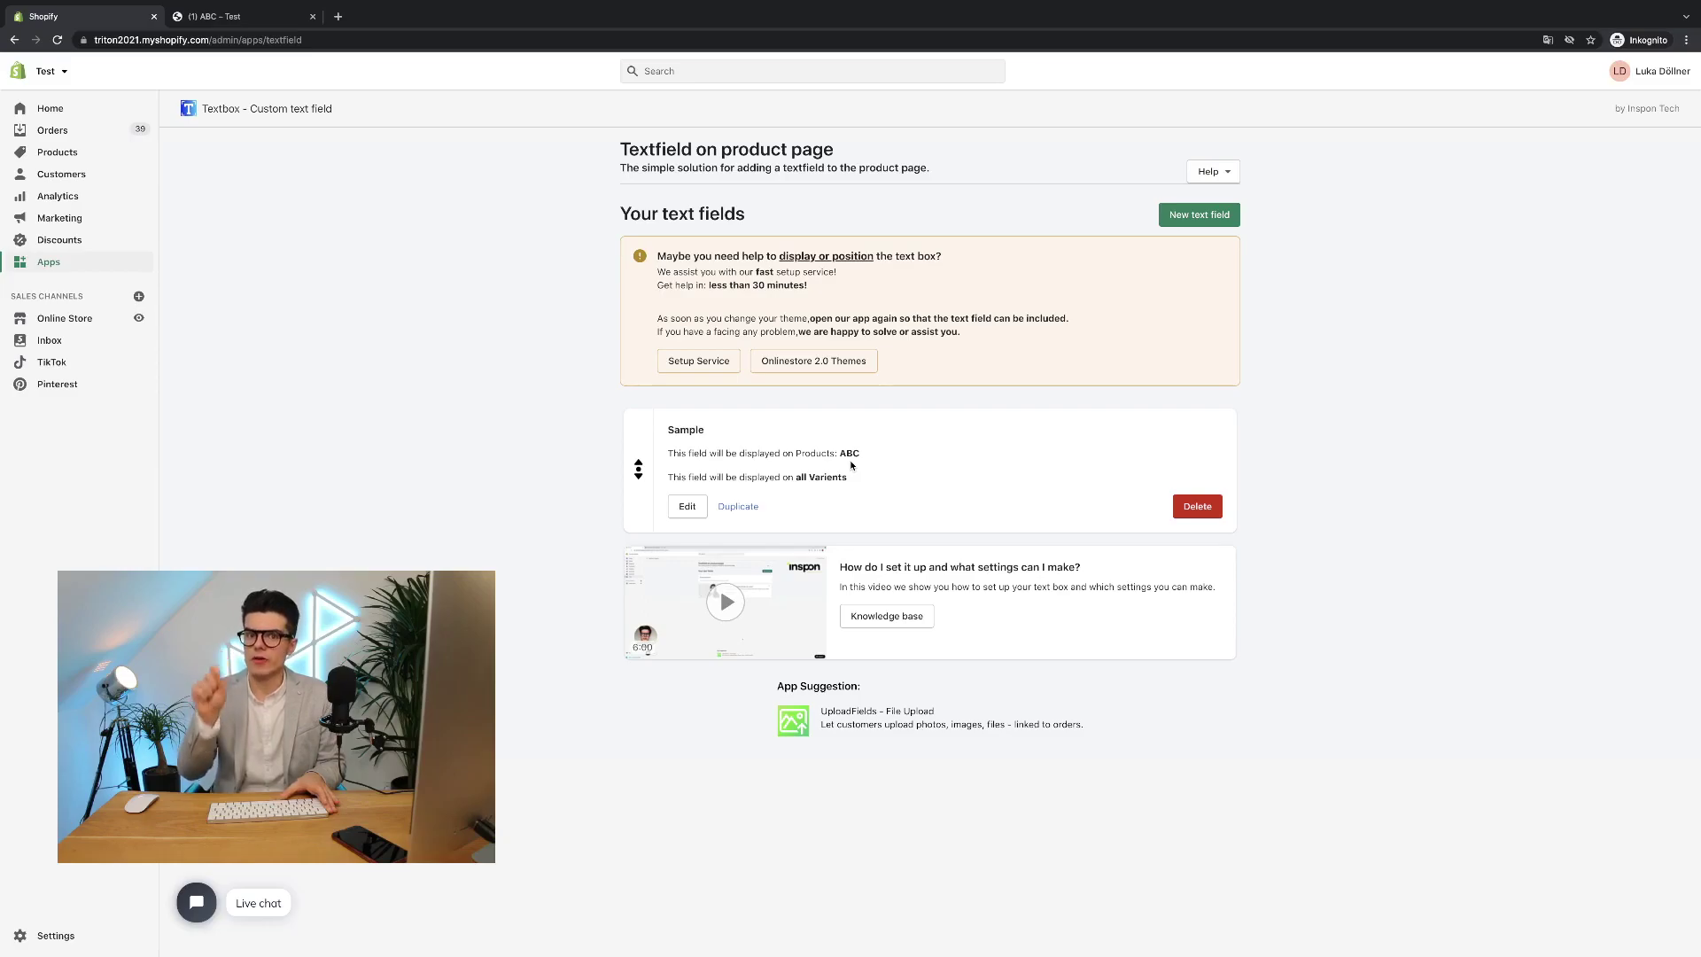
# Reopen the Sample field, limit it to variants where Color equals Red, and save.
pyautogui.click(688, 506)
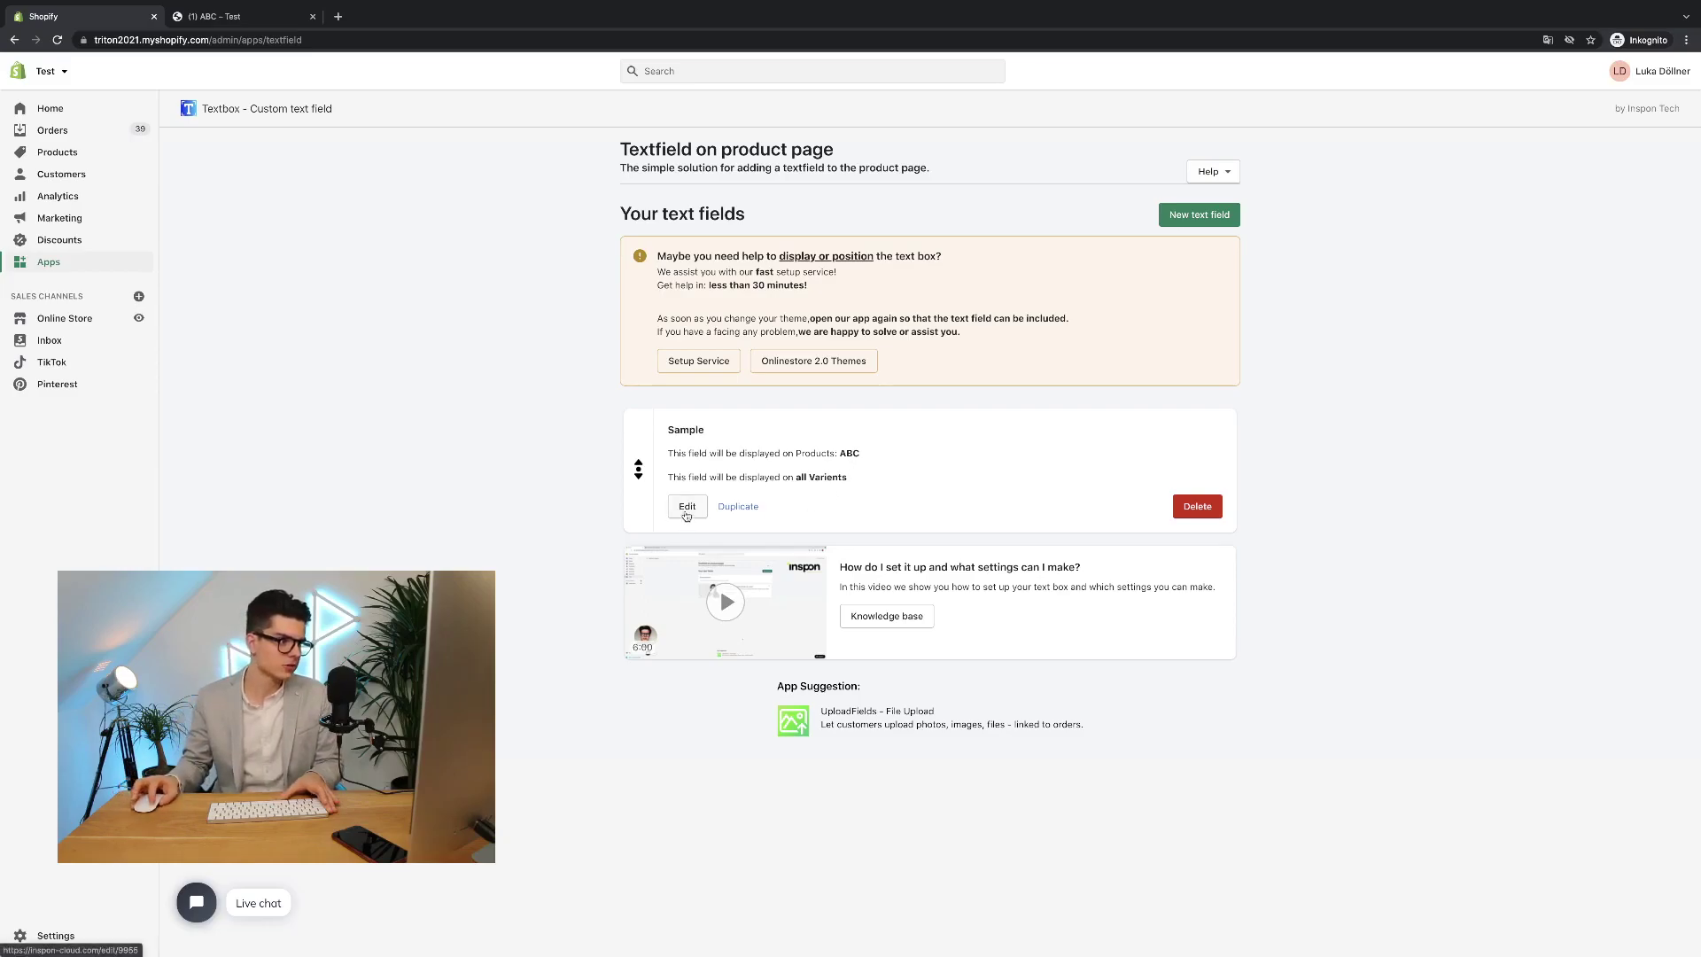
pyautogui.scroll(-9, 895, 567)
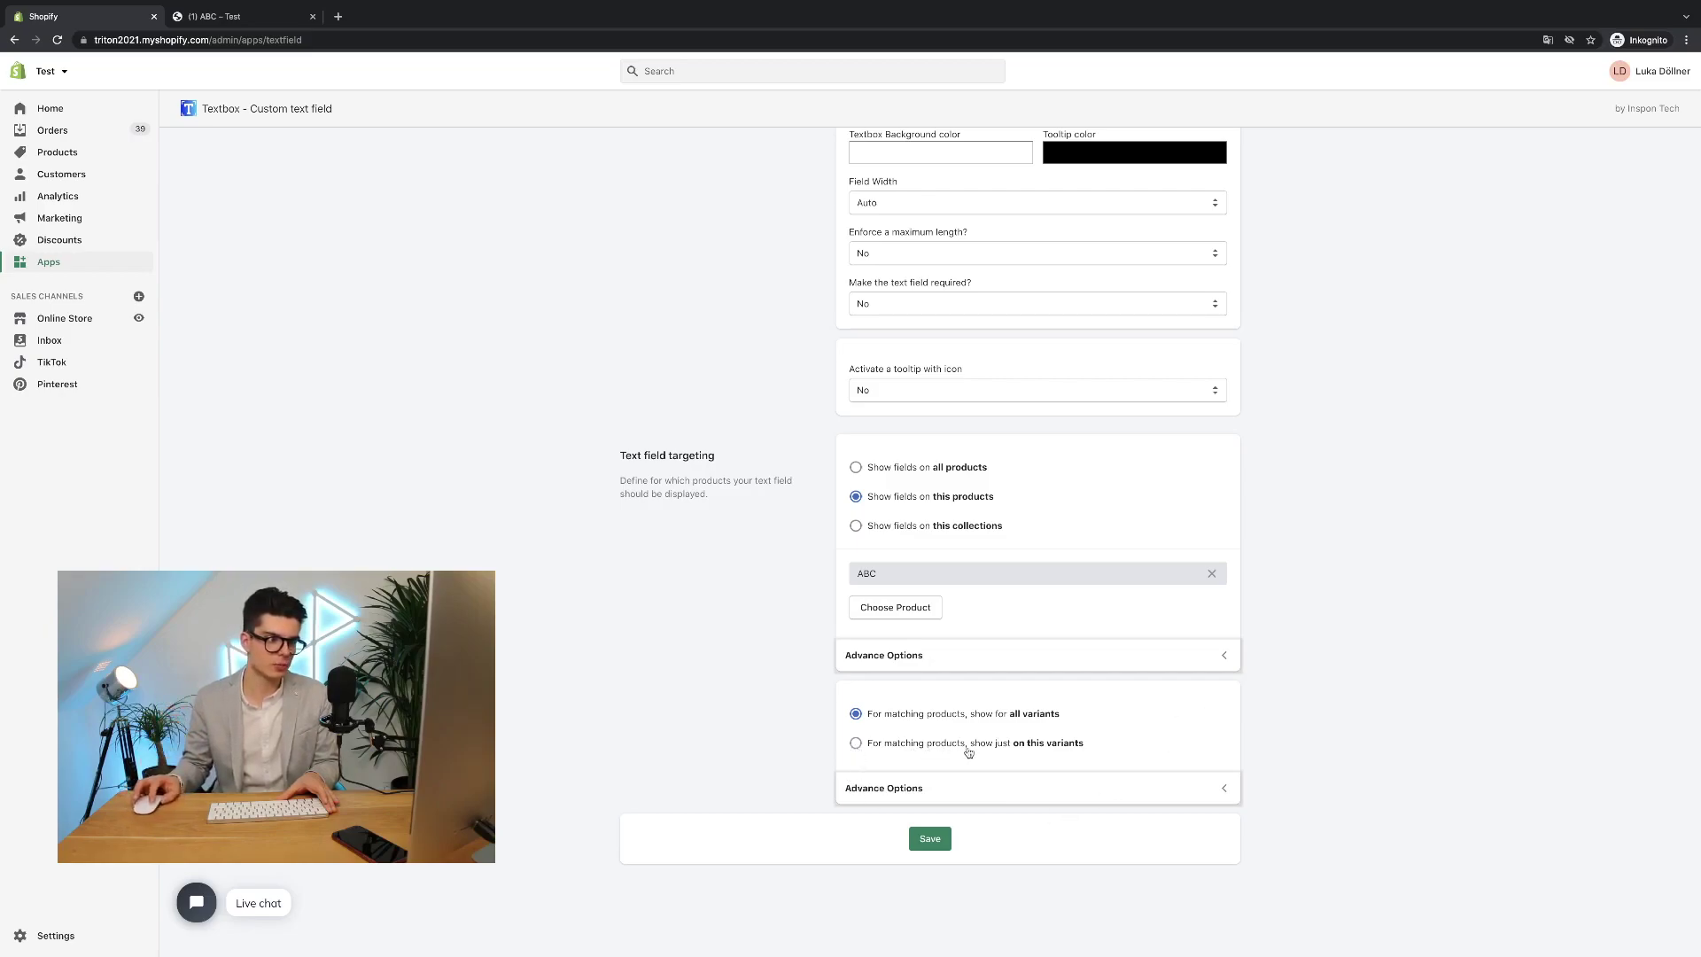
pyautogui.click(848, 745)
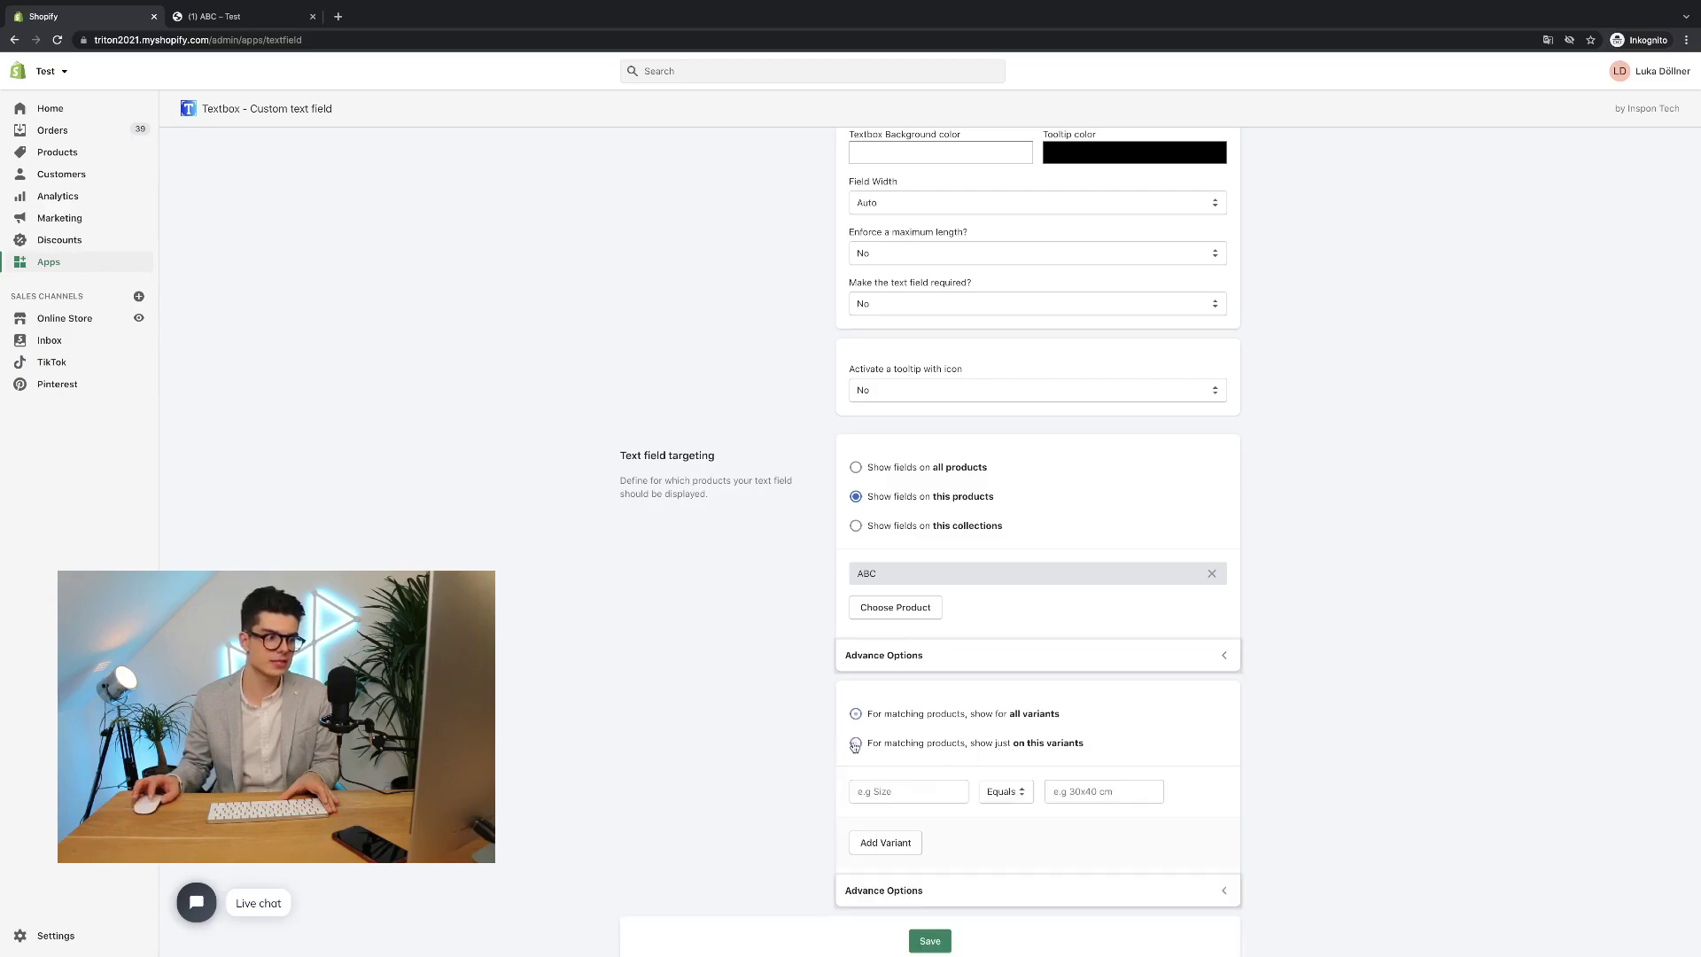
pyautogui.click(916, 782)
pyautogui.write('Color')
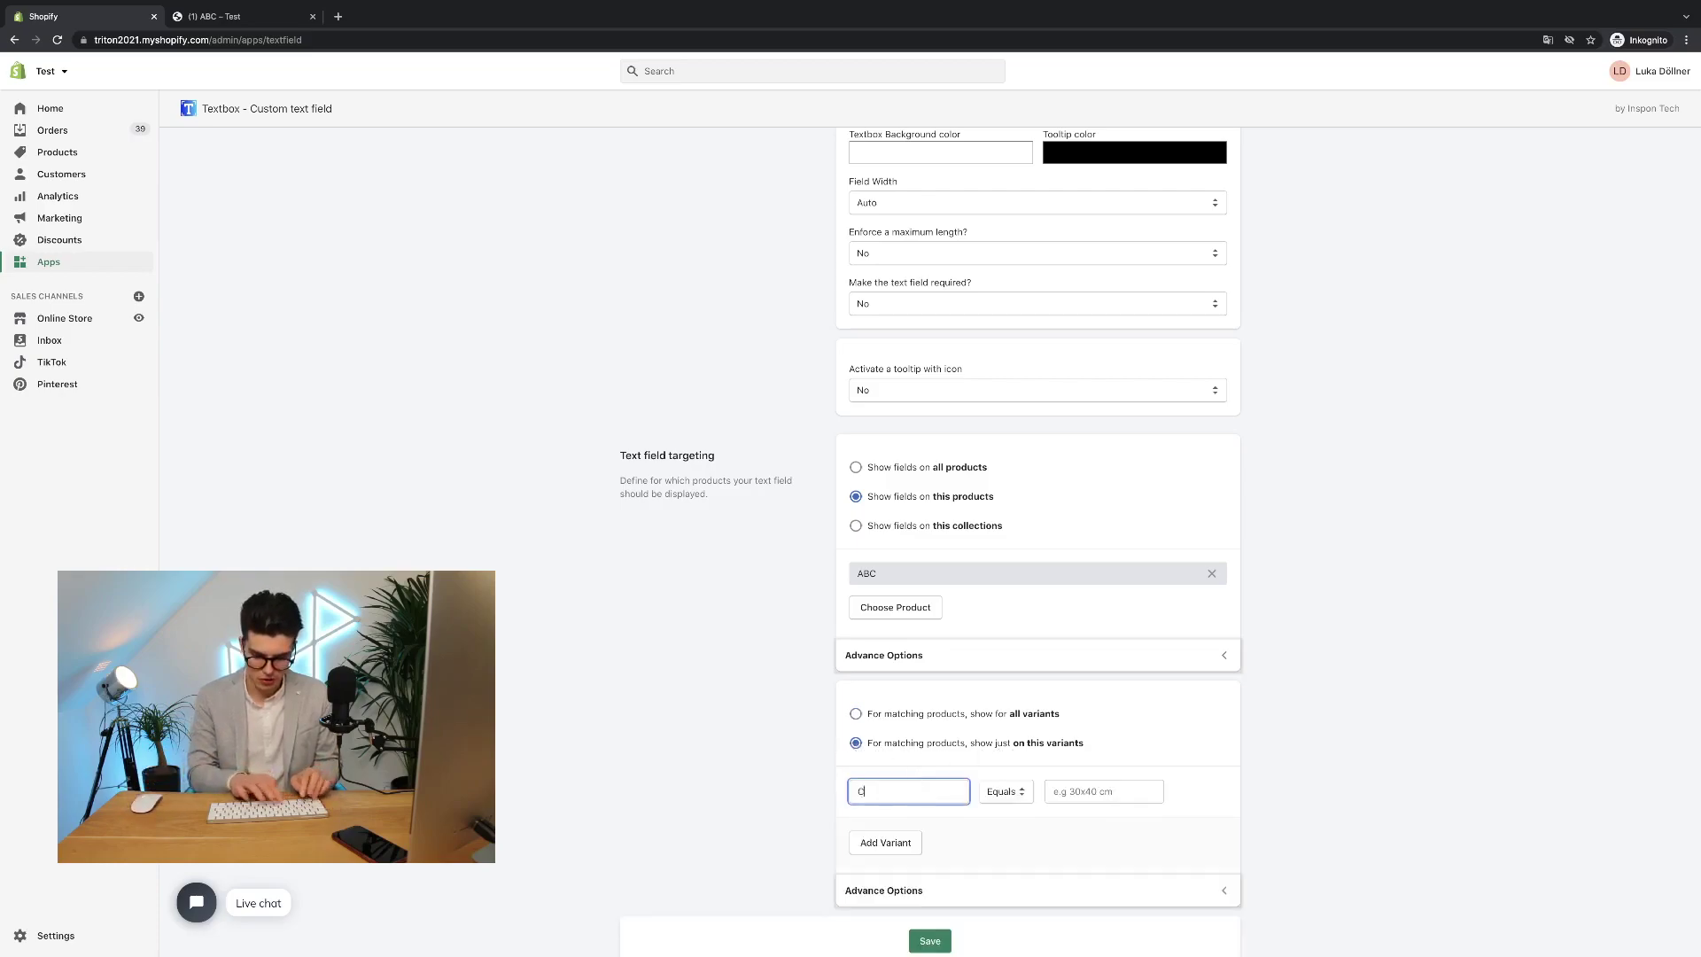
pyautogui.click(1072, 788)
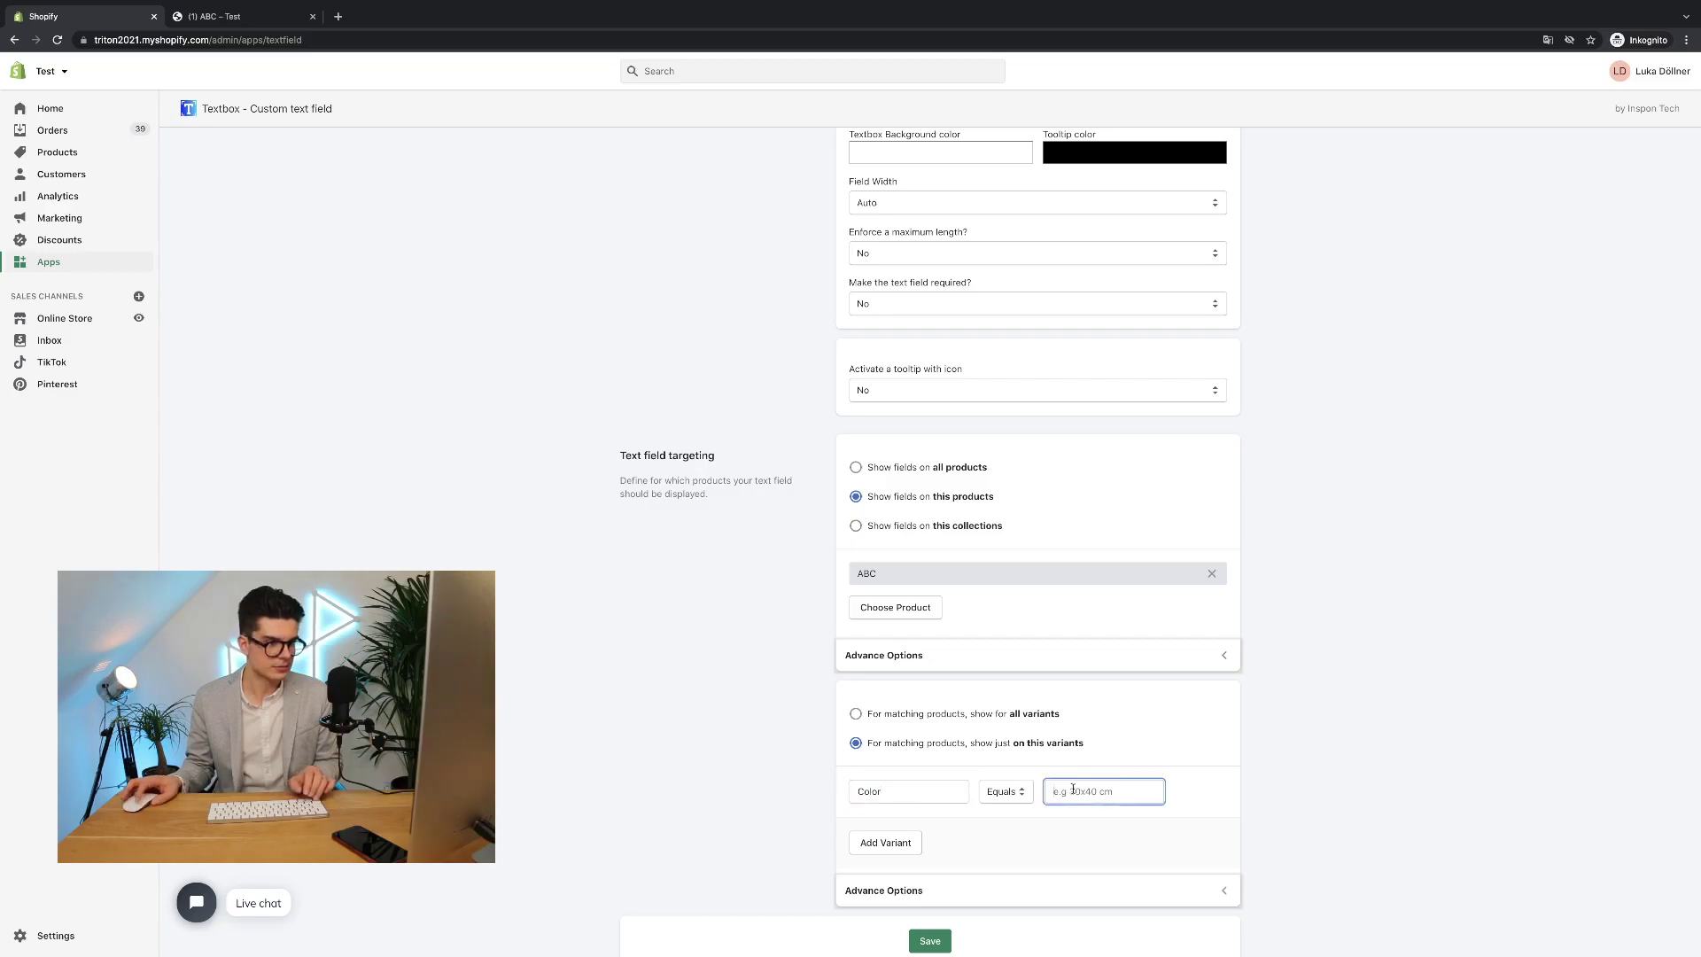
pyautogui.write('Red')
pyautogui.scroll(-2, 997, 861)
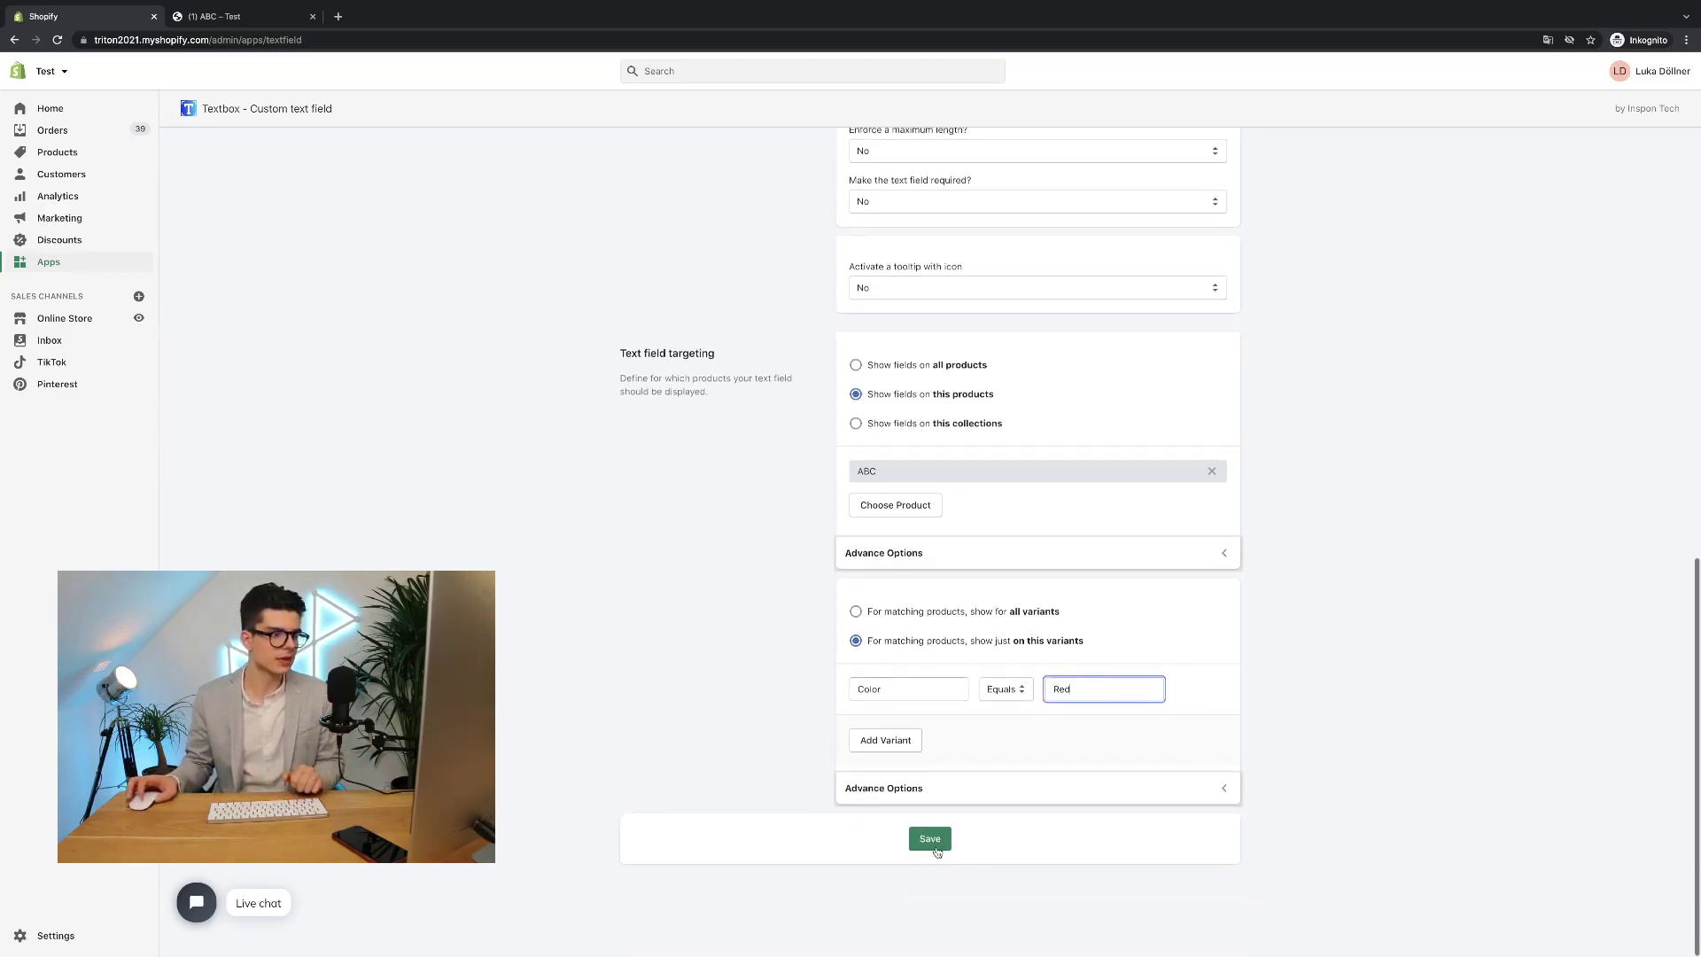
pyautogui.click(930, 837)
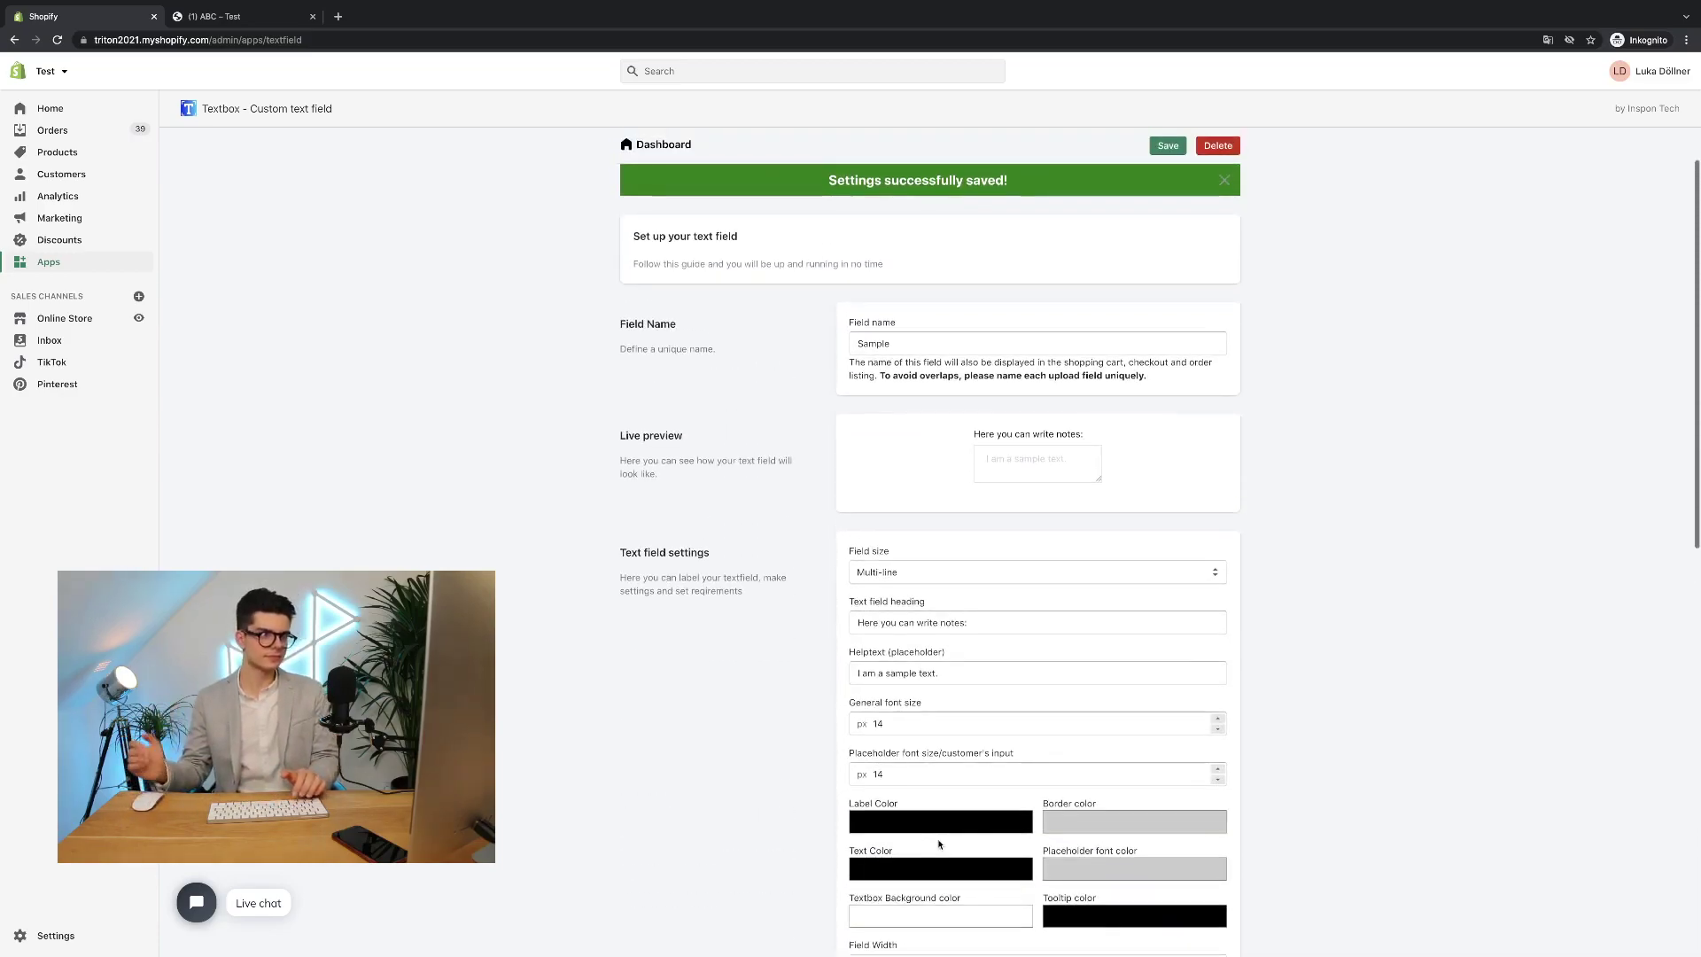
# On the reloaded ABC storefront page, try the Green then Red colour before returning to admin.
pyautogui.click(252, 16)
pyautogui.click(57, 40)
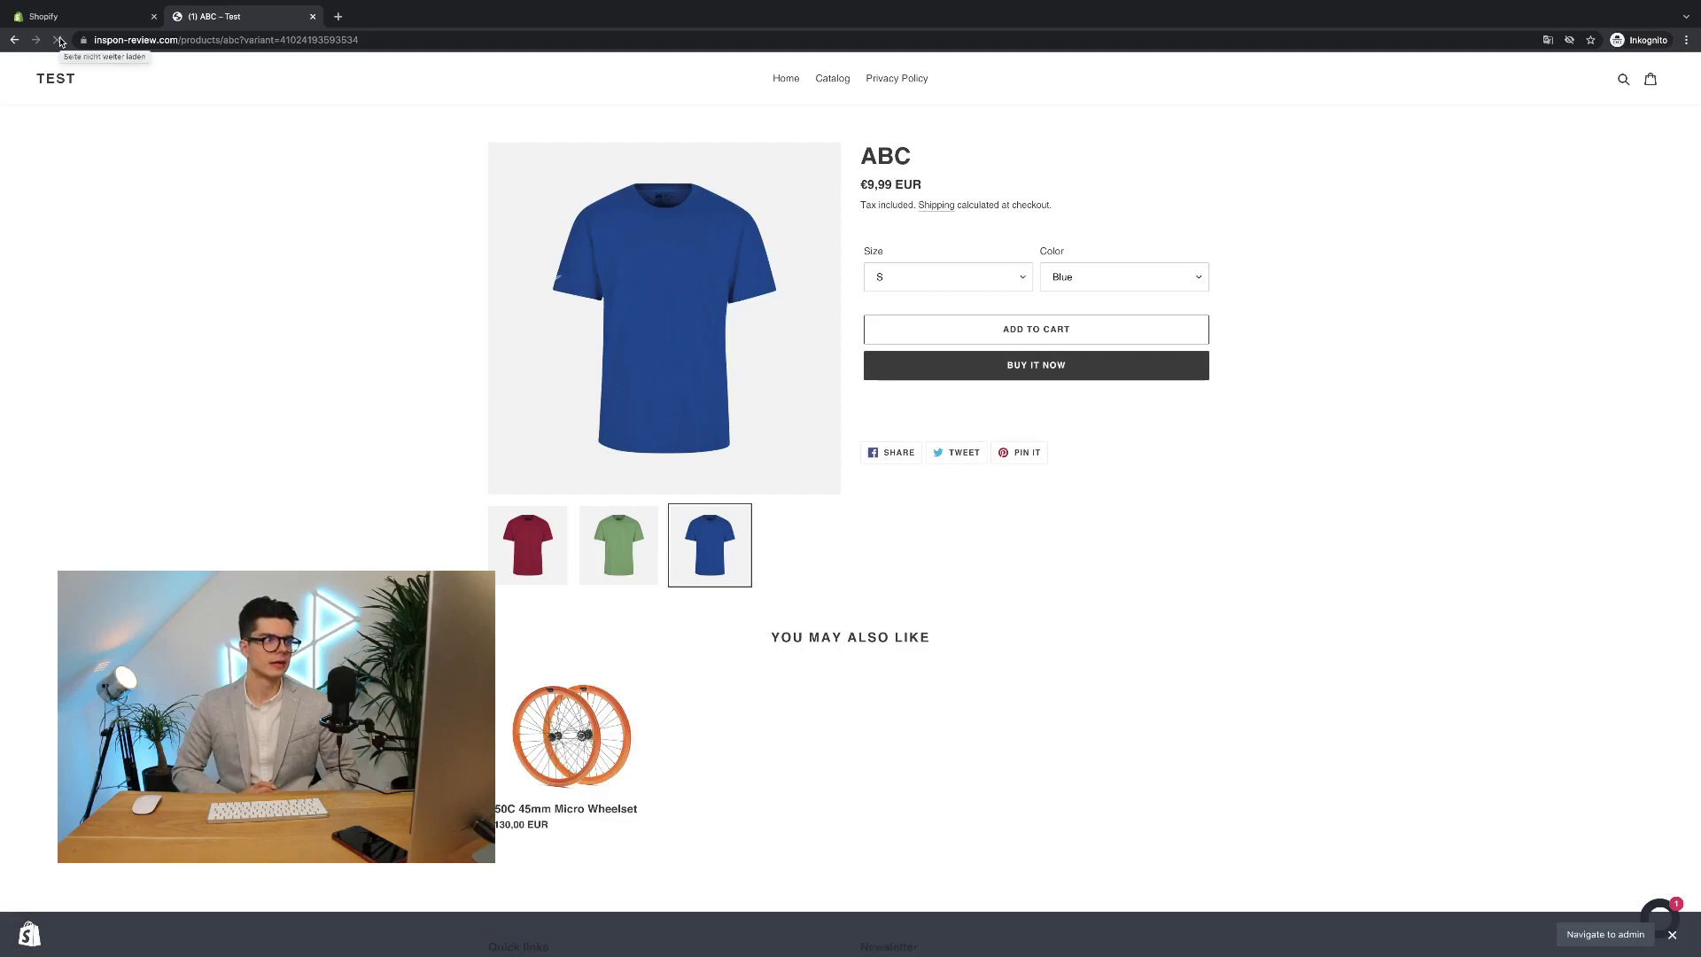
pyautogui.click(1099, 277)
pyautogui.click(1098, 260)
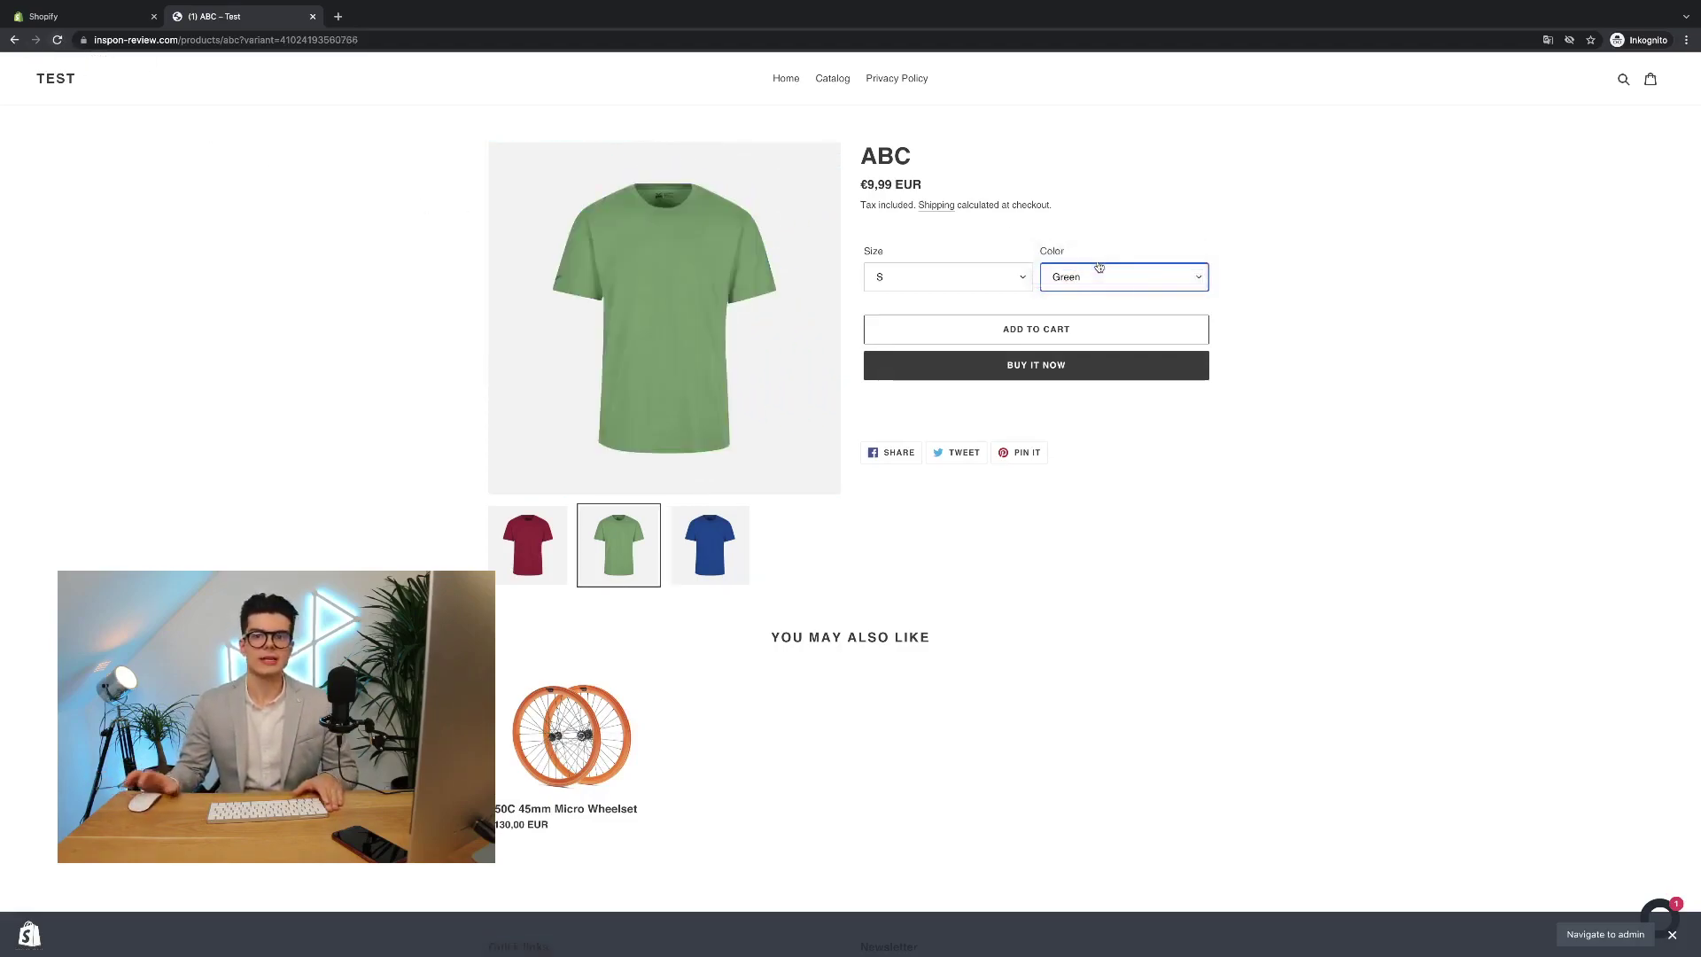
pyautogui.click(1097, 274)
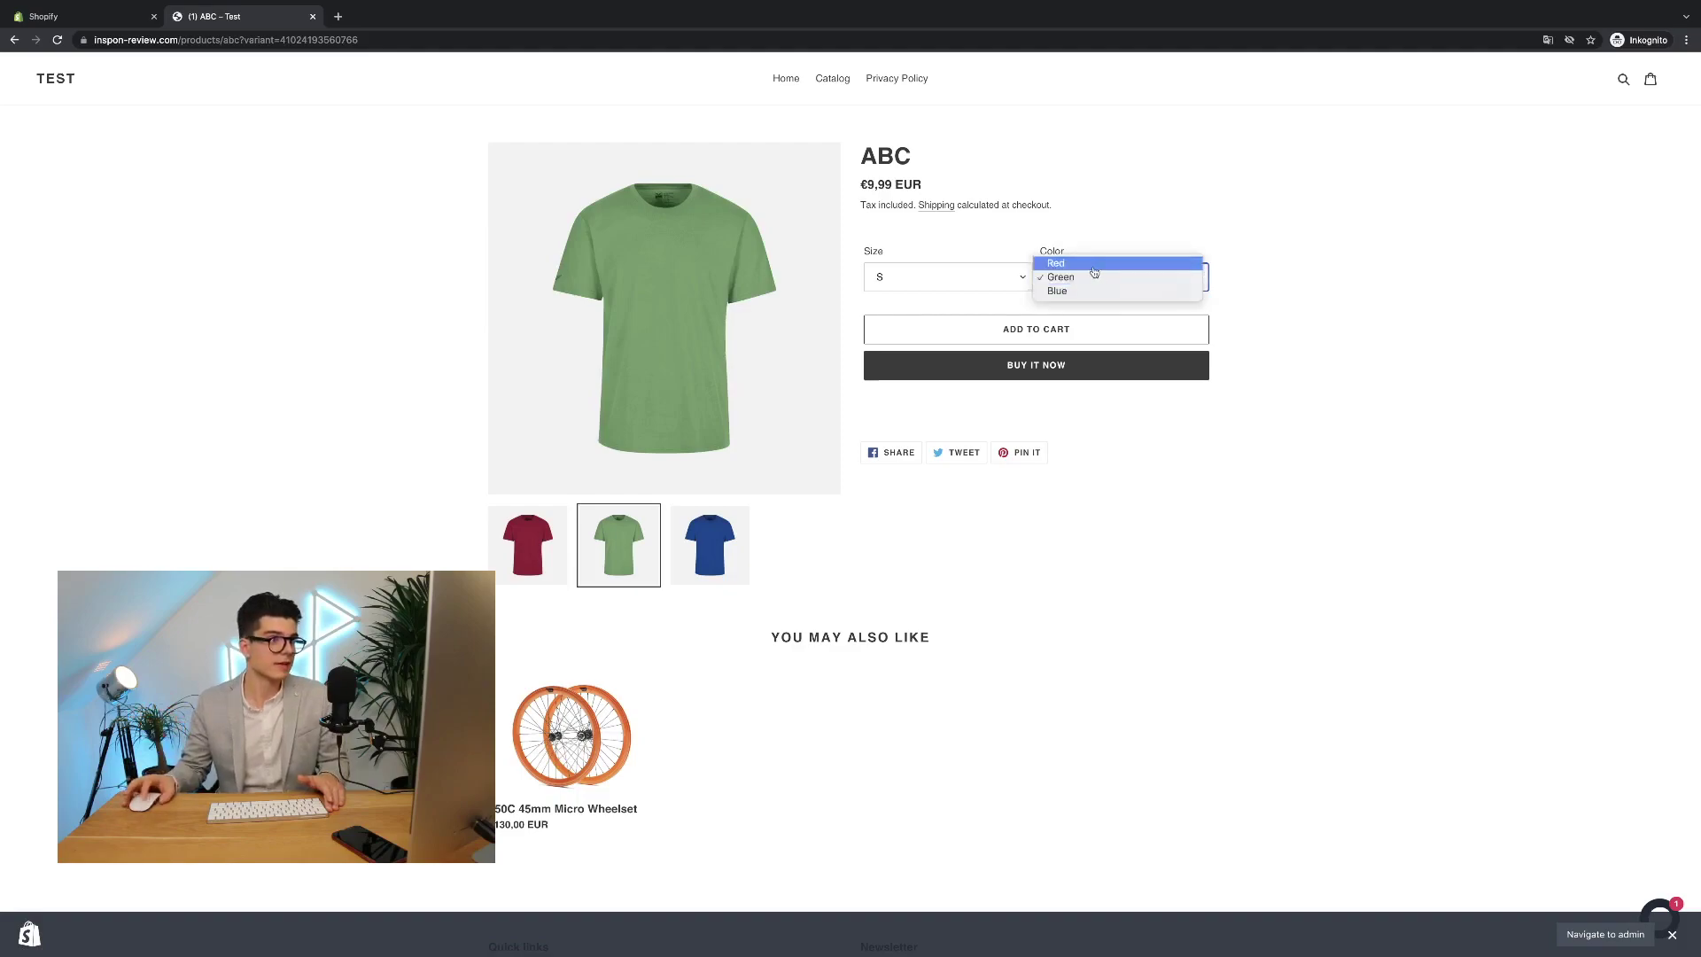
pyautogui.click(1093, 264)
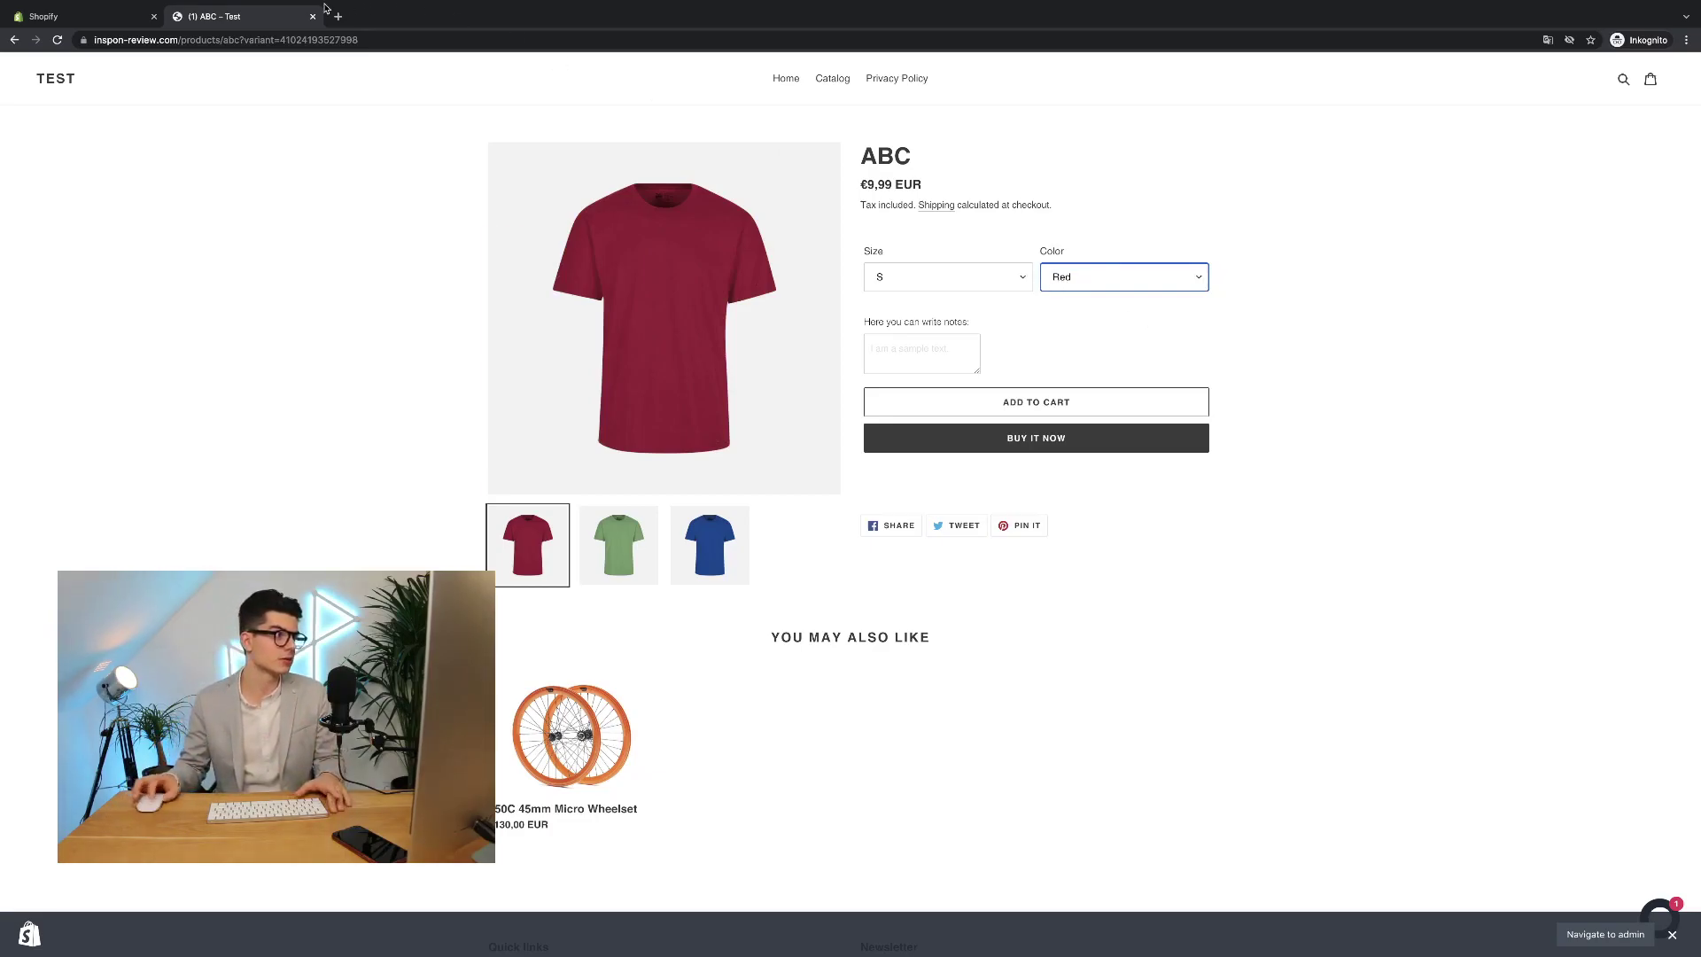
pyautogui.click(130, 19)
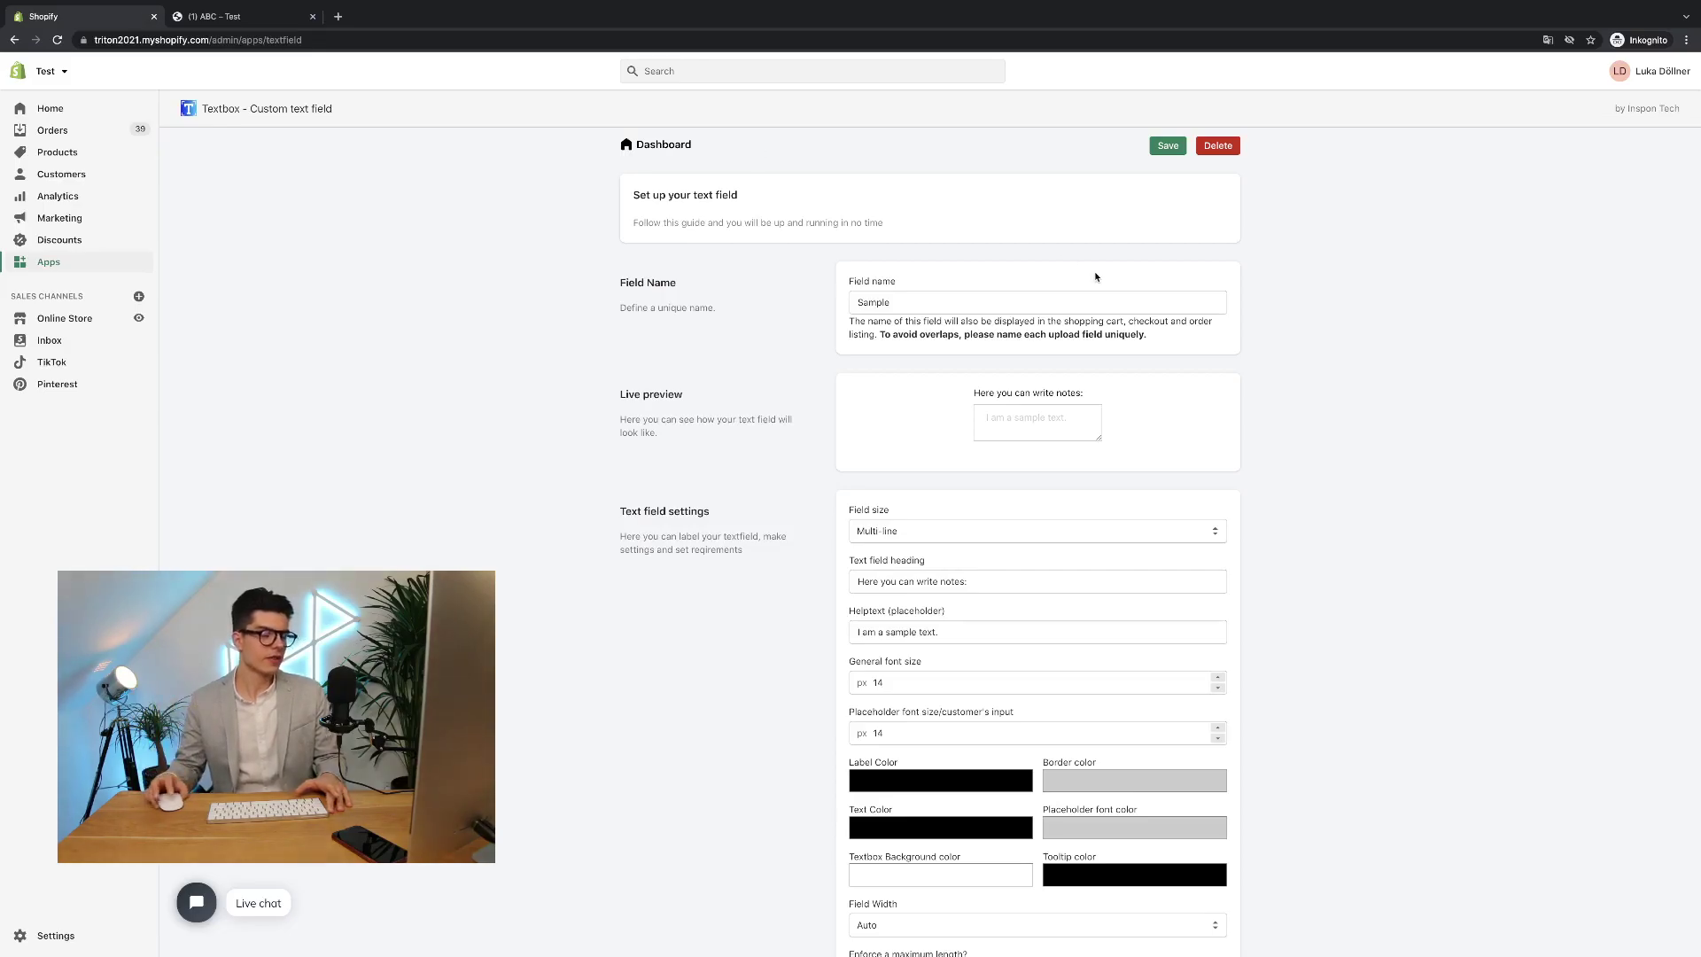
# Switch targeting to collections and add Winter Collection from the collection picker.
pyautogui.scroll(-10, 1094, 278)
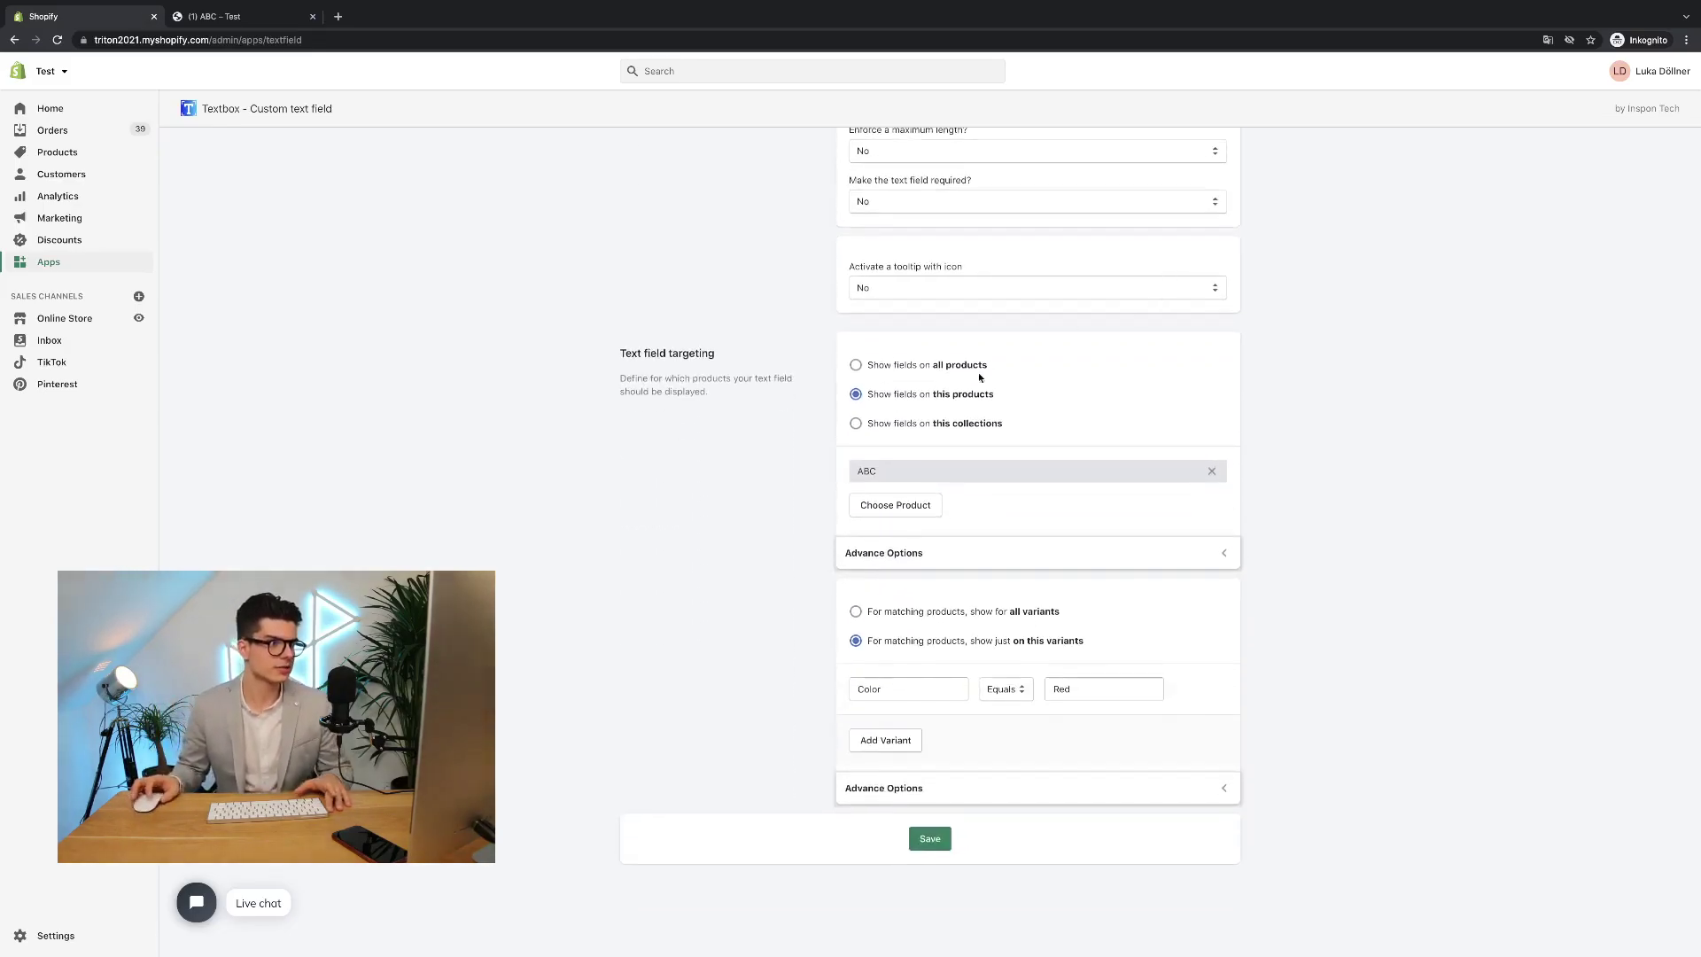
pyautogui.click(856, 425)
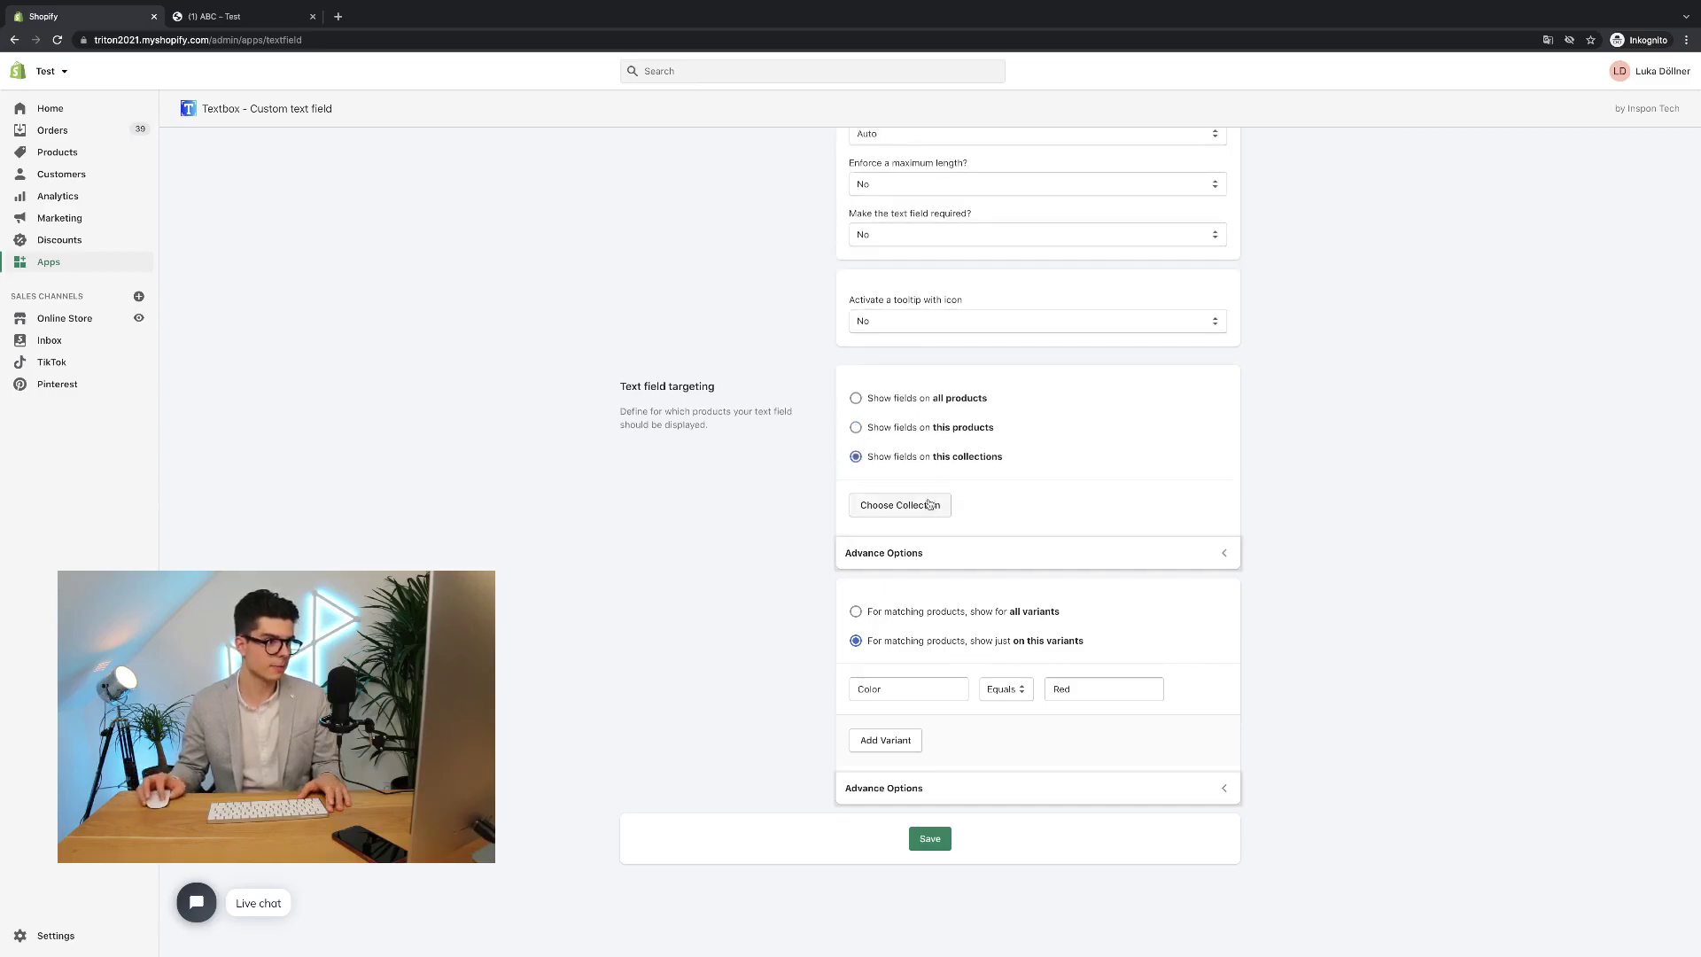
pyautogui.click(929, 505)
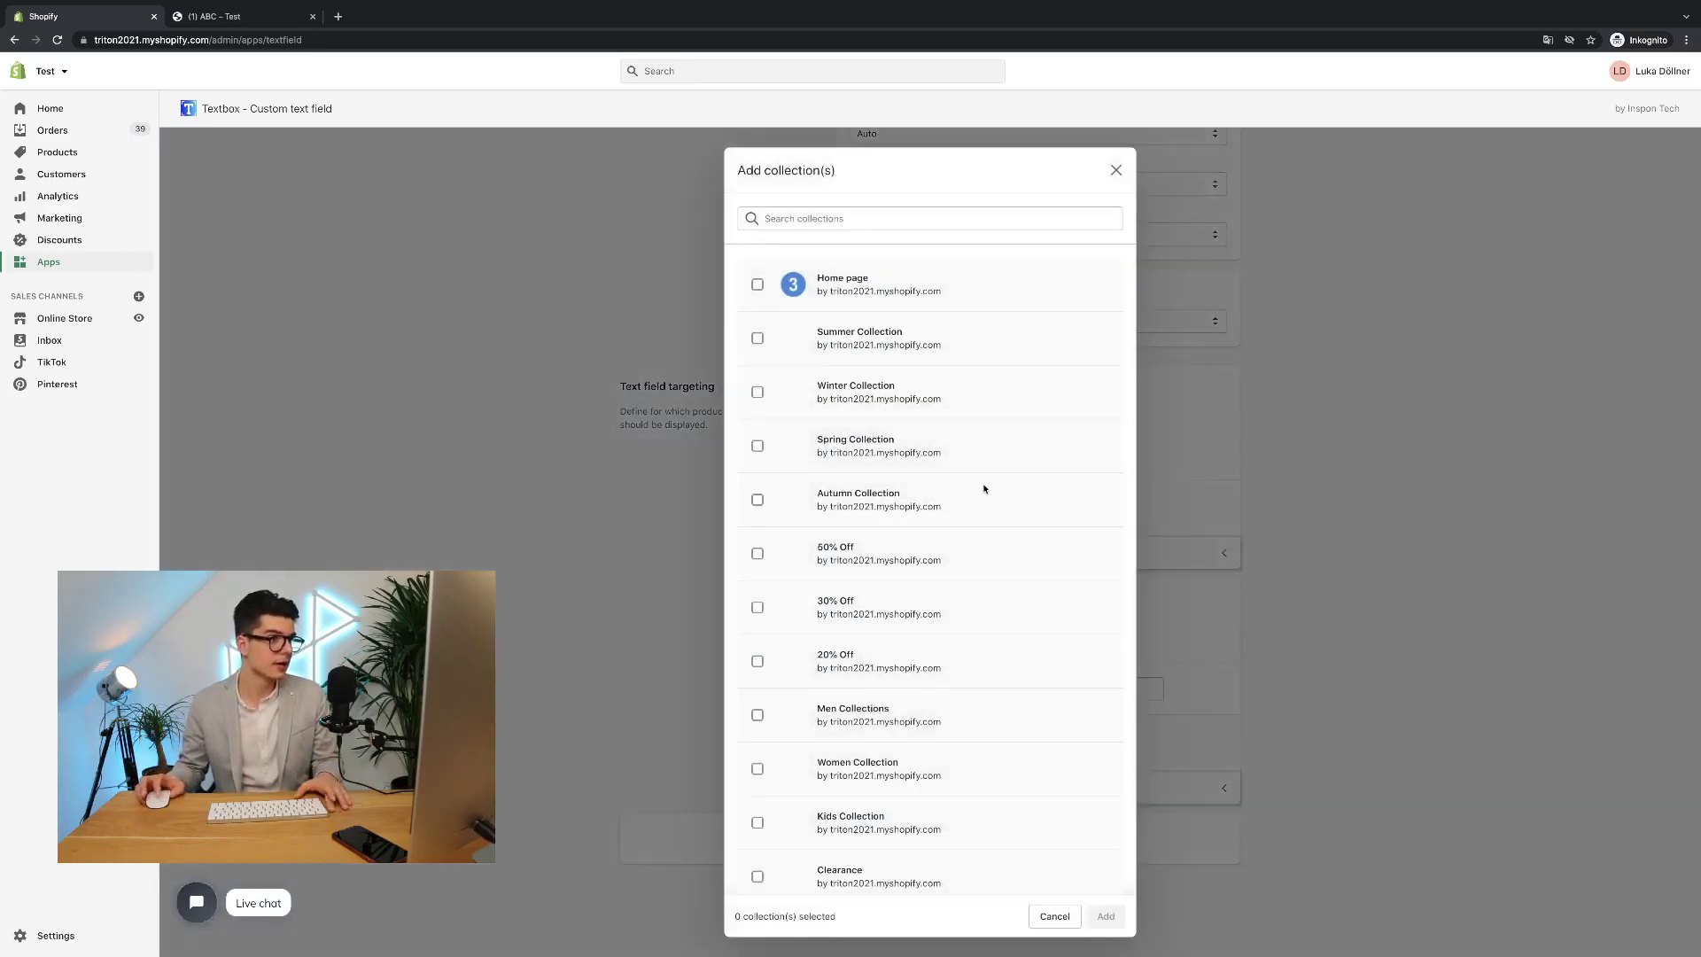
pyautogui.scroll(-1, 838, 397)
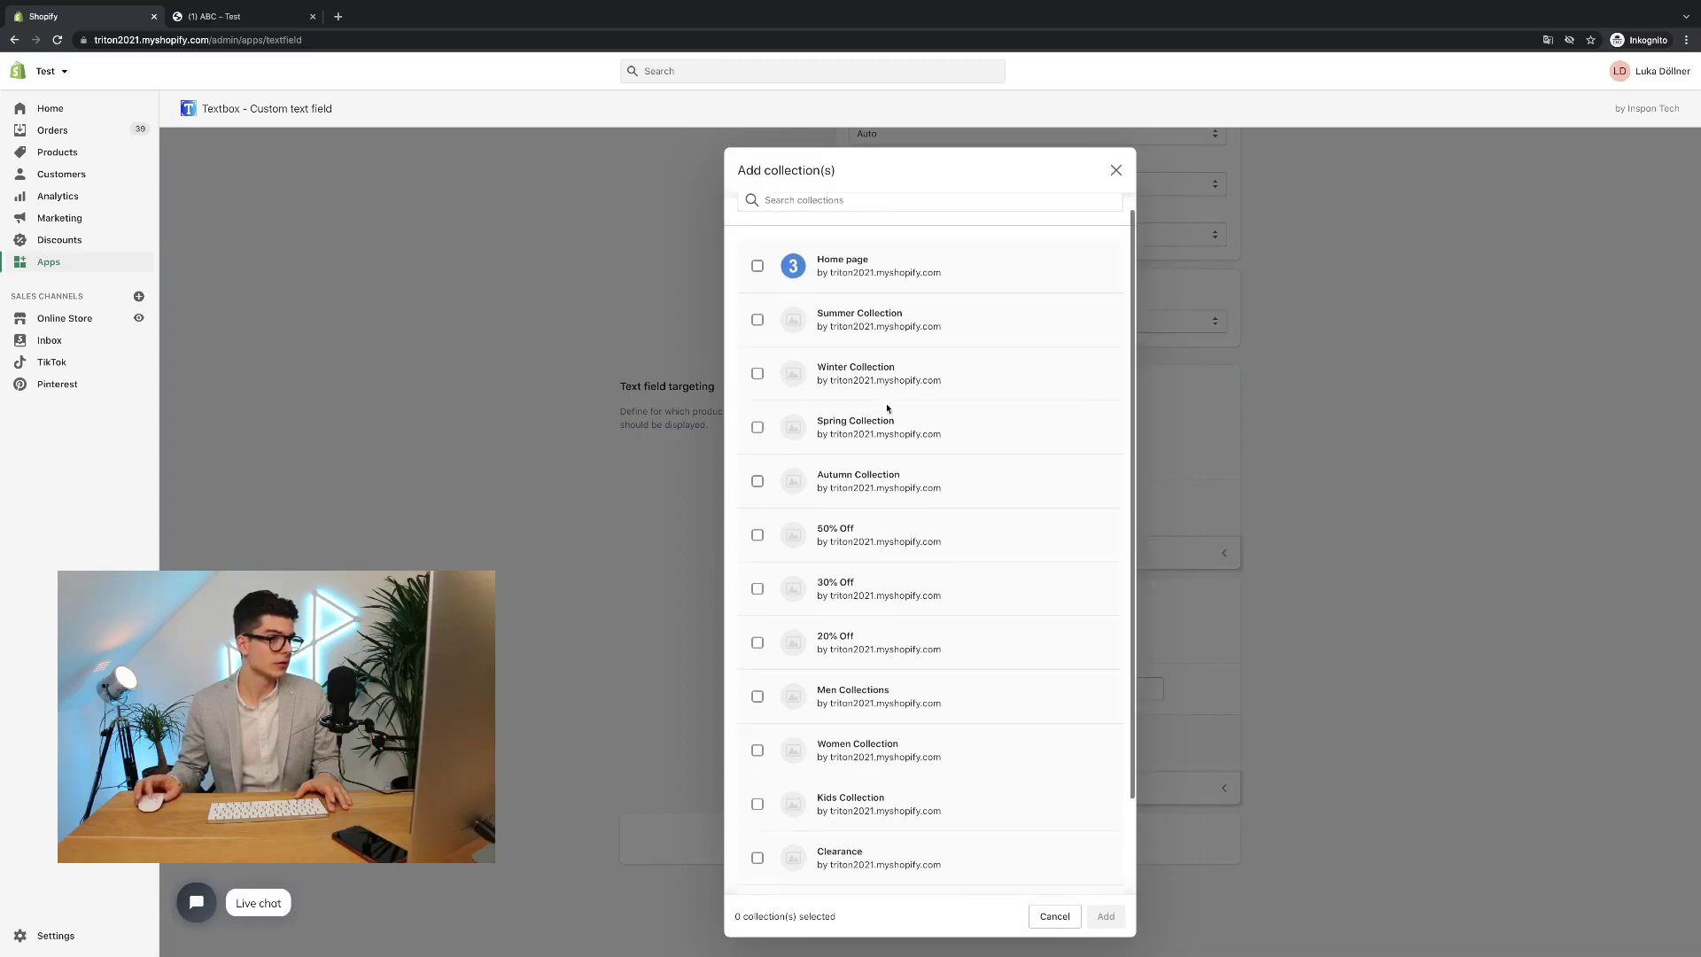
pyautogui.scroll(1, 885, 406)
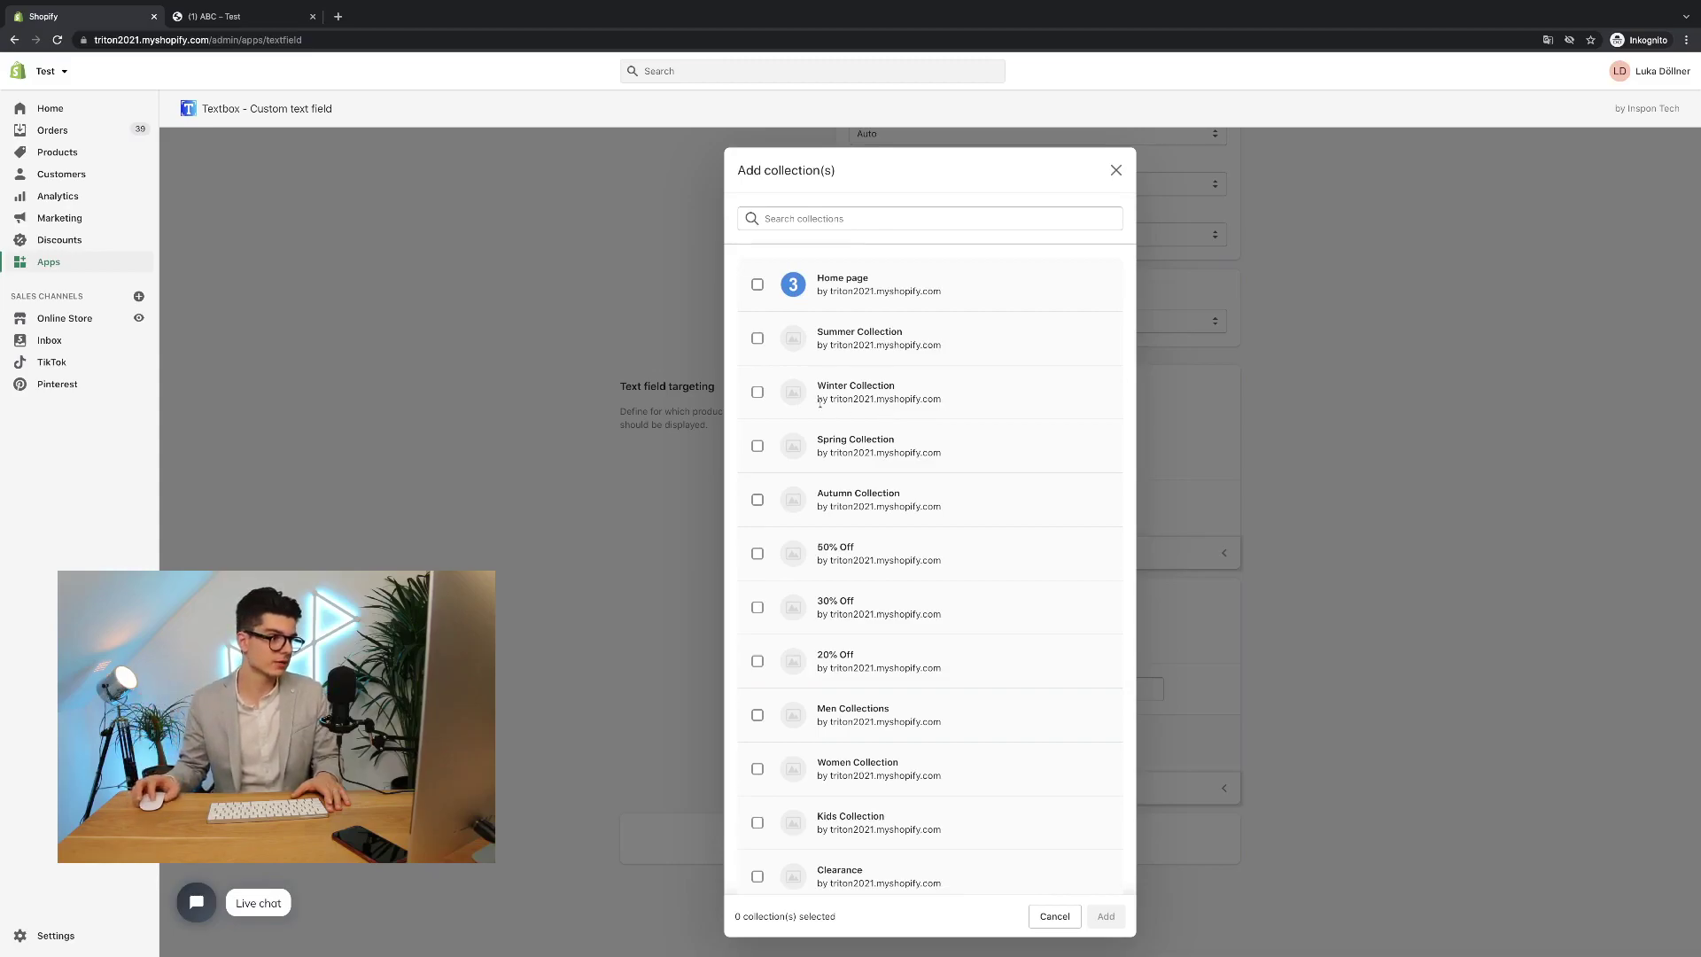
pyautogui.click(758, 393)
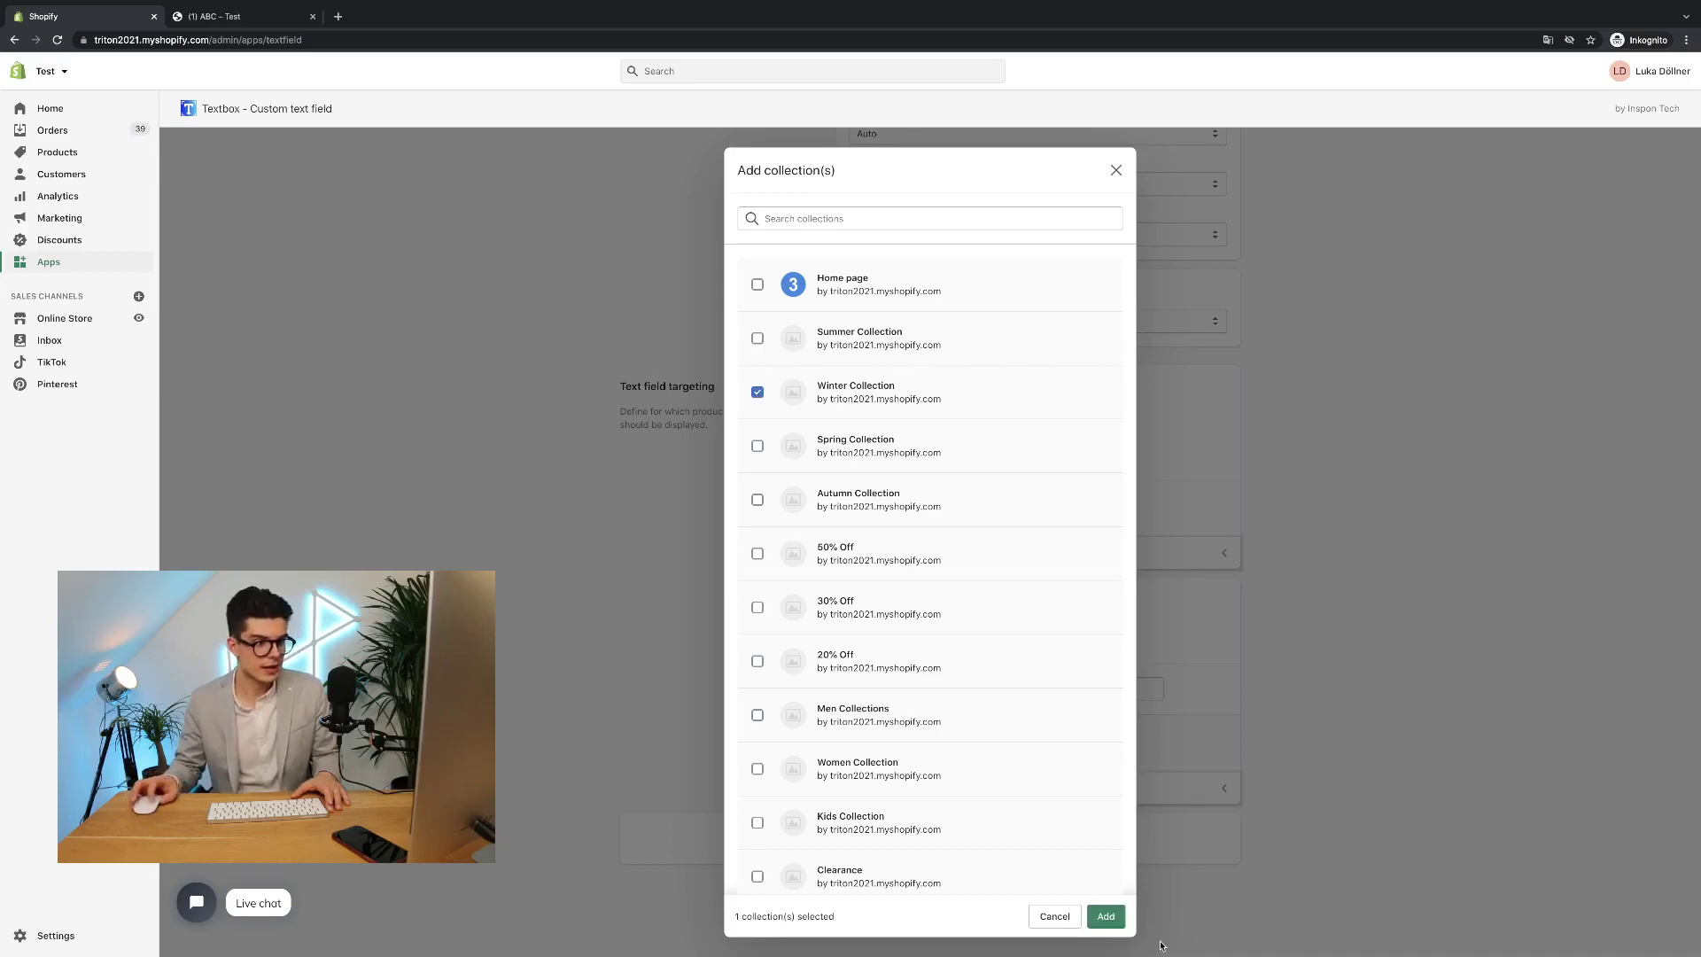
pyautogui.click(1105, 916)
# Save the collection targeting, then choose 'For matching products, show for all variants' and save again.
pyautogui.click(930, 872)
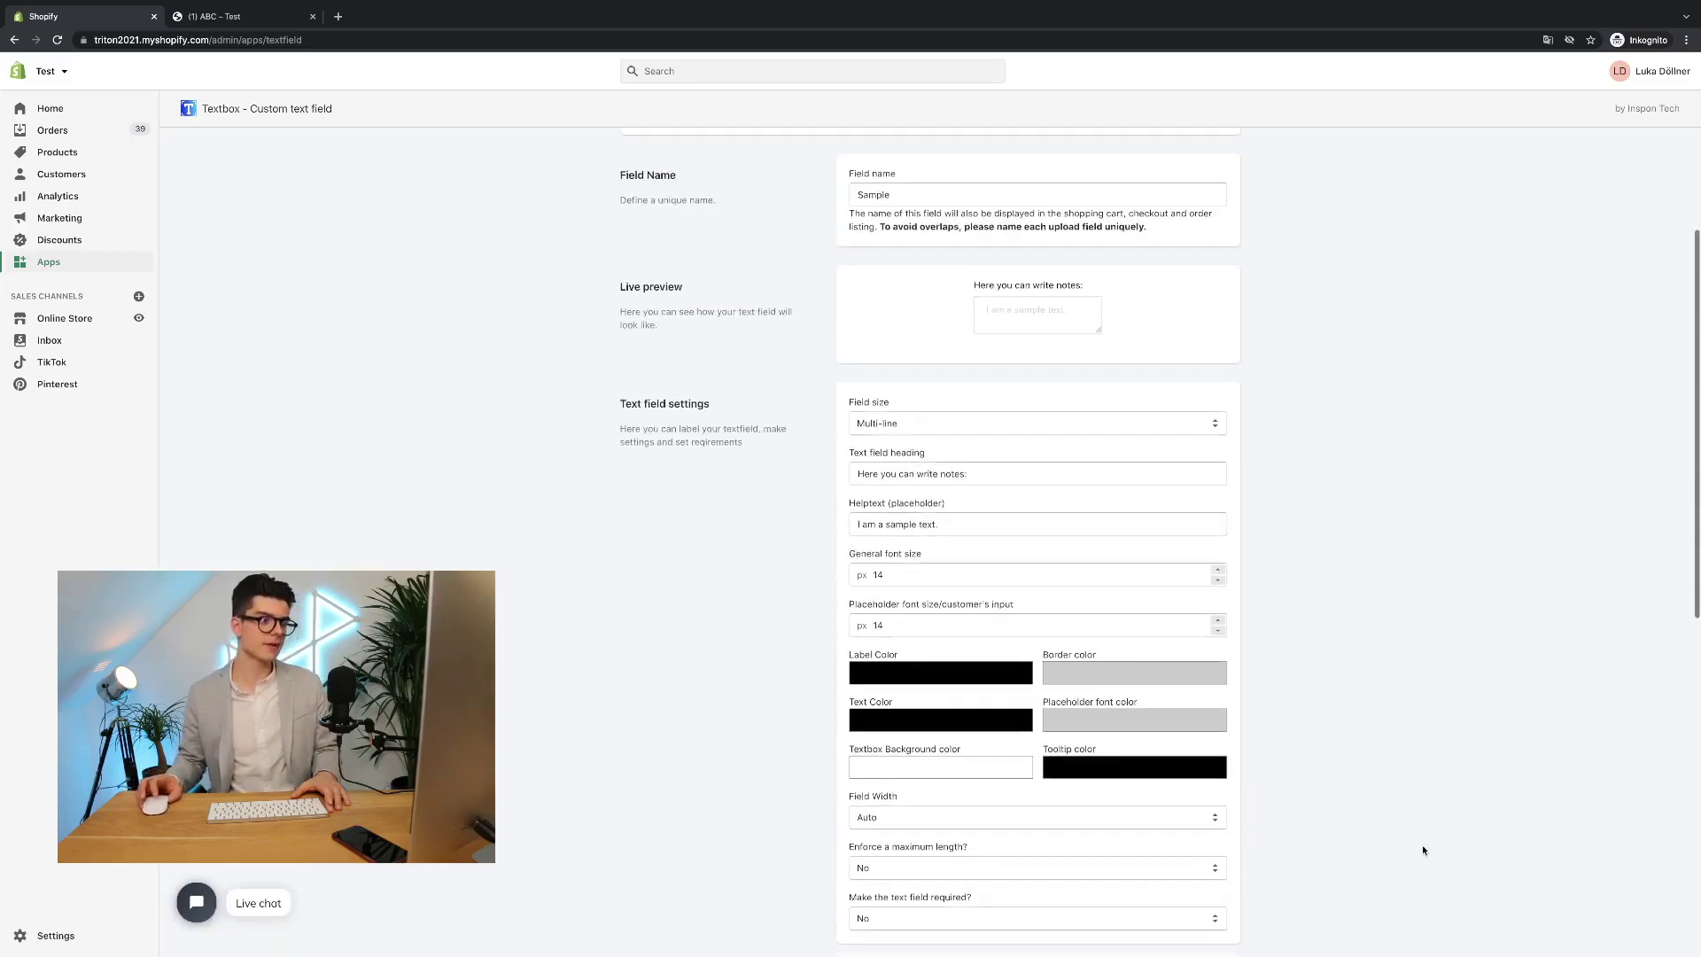
pyautogui.scroll(-5, 1417, 849)
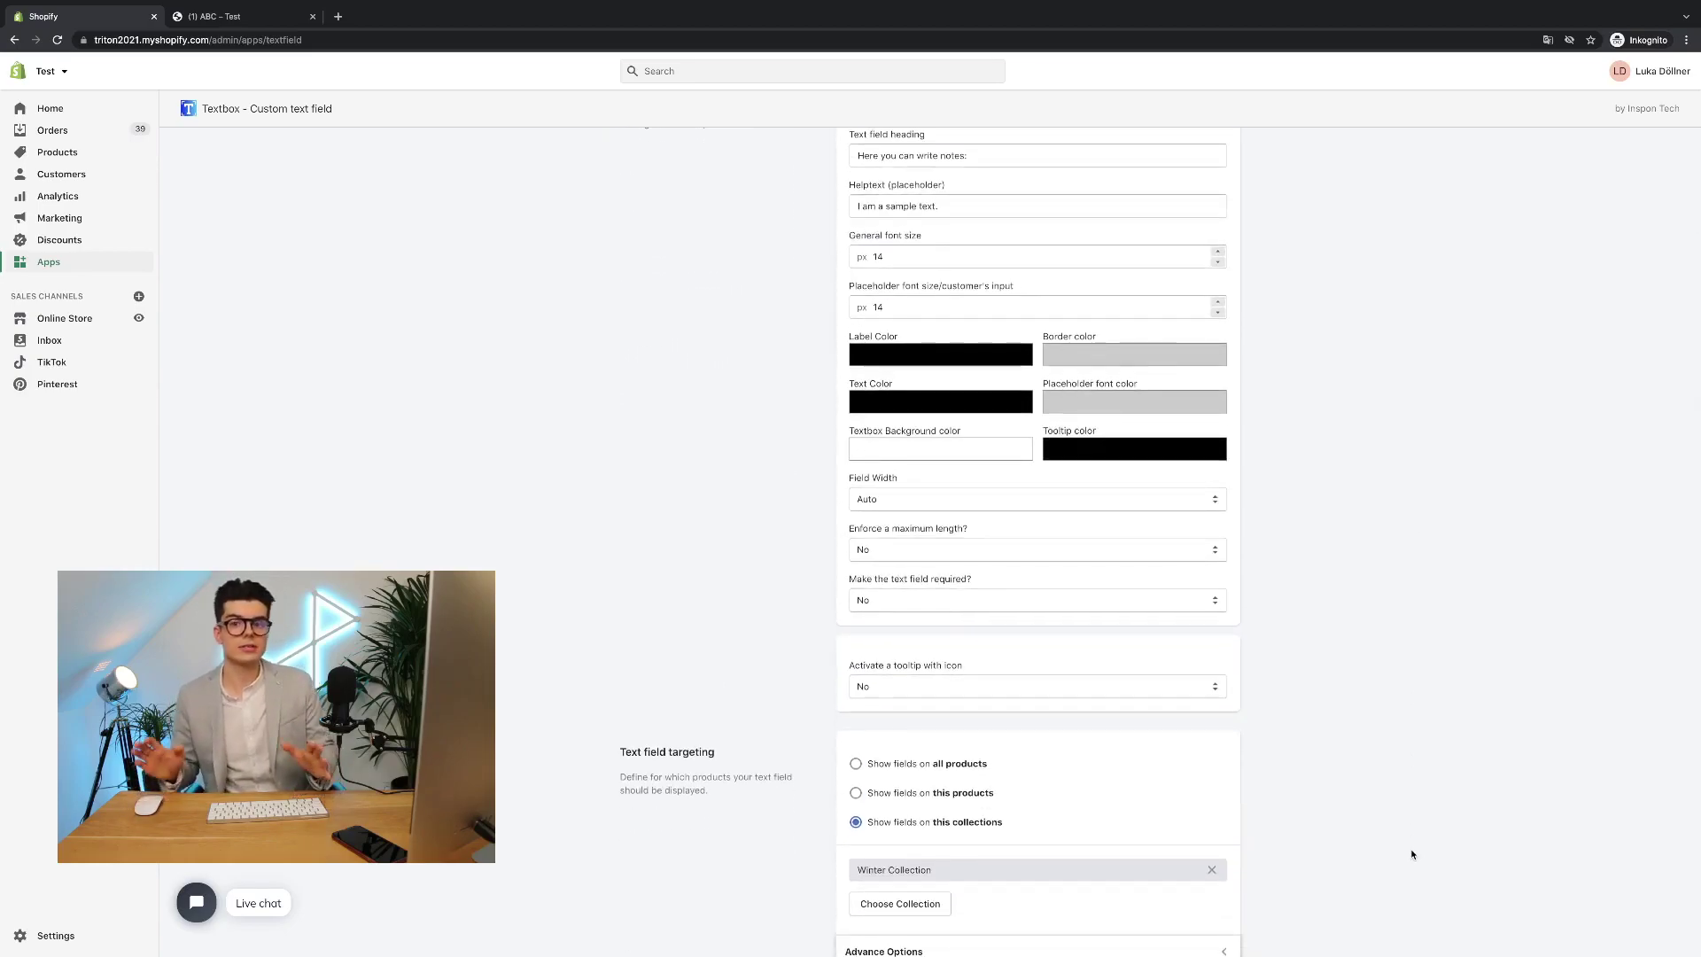
pyautogui.scroll(-1, 1363, 853)
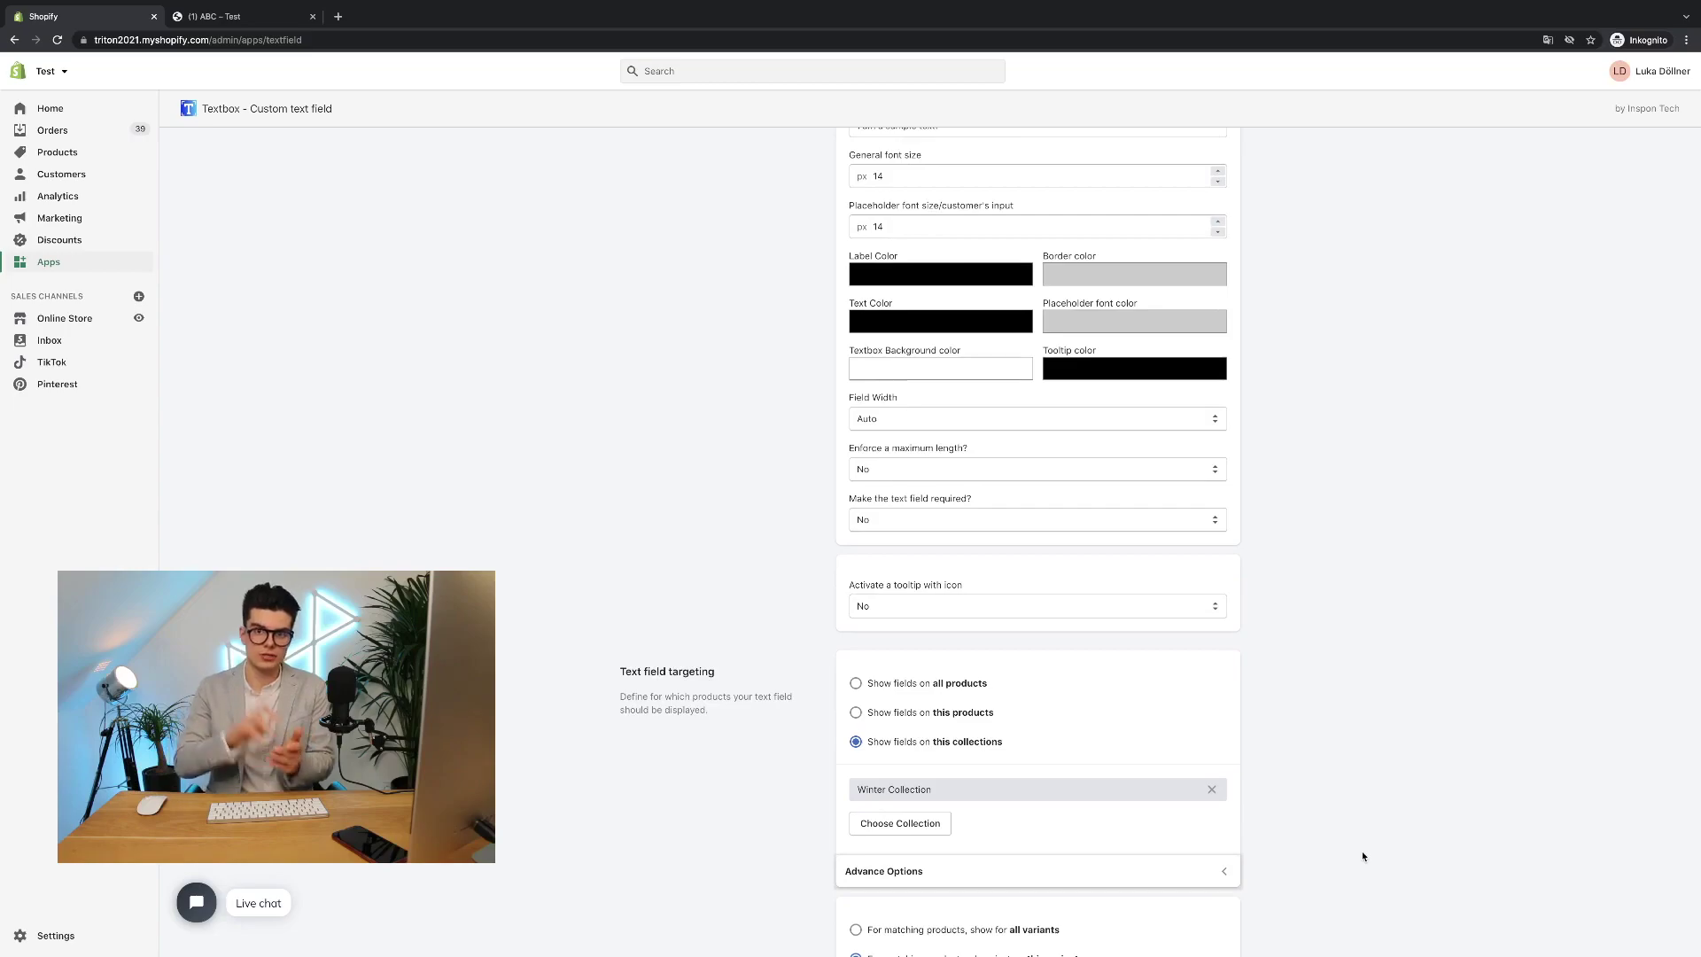
pyautogui.scroll(-1, 1306, 884)
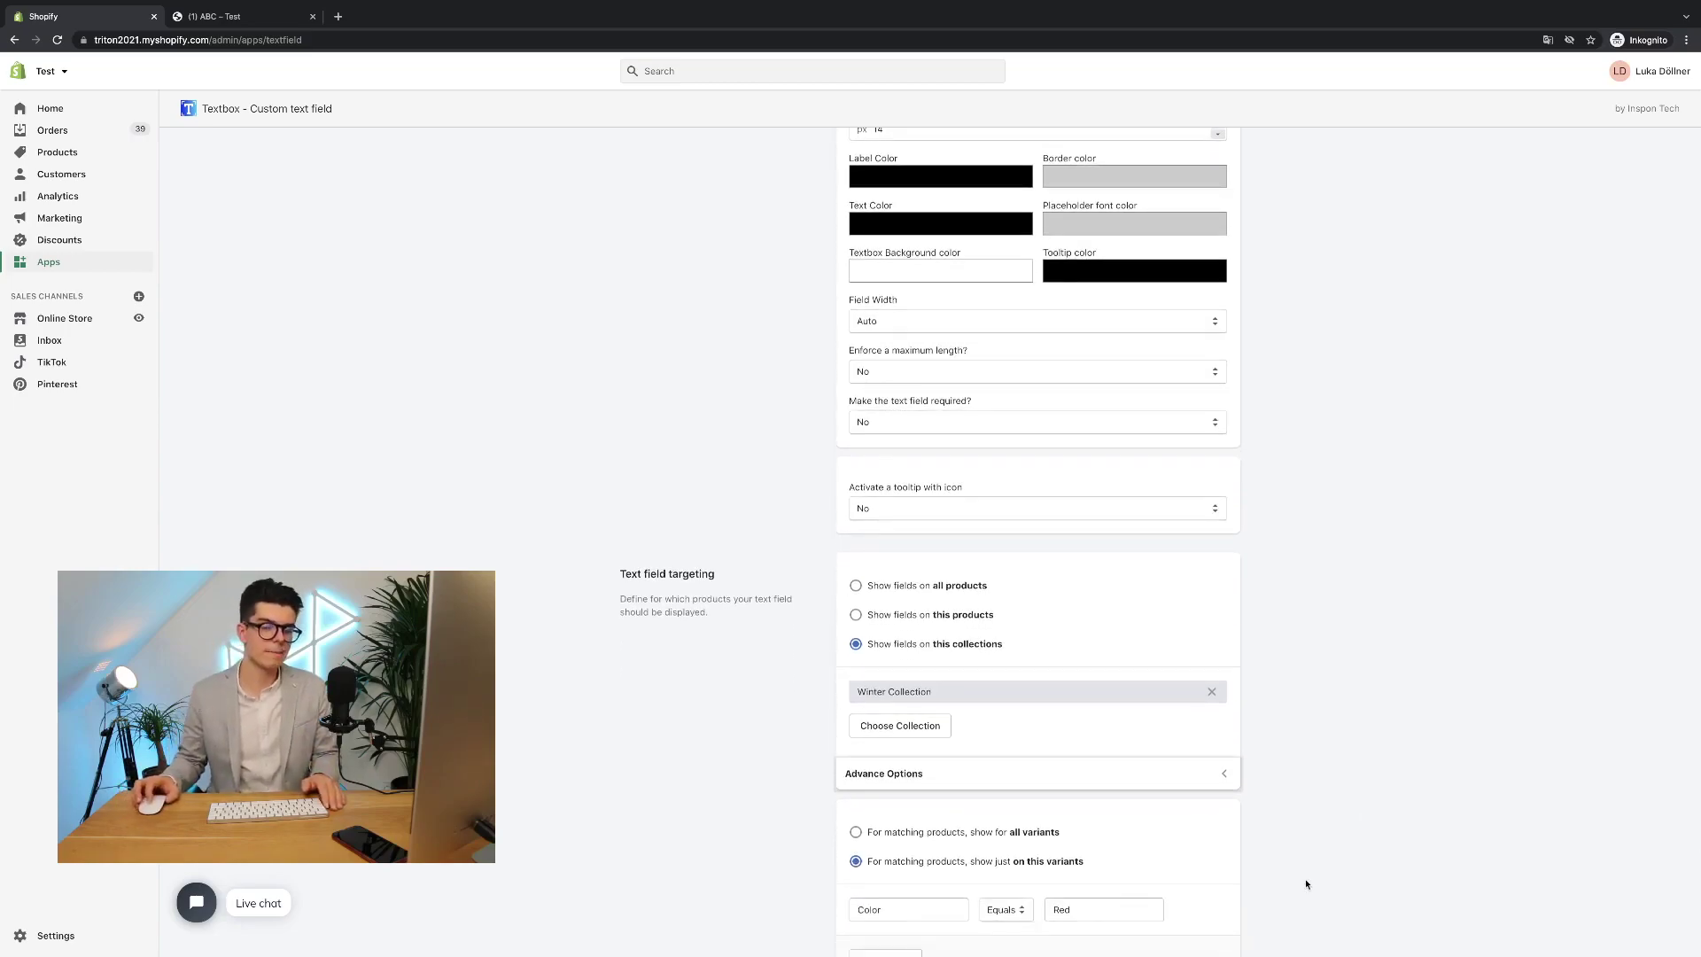
pyautogui.scroll(-1, 1306, 884)
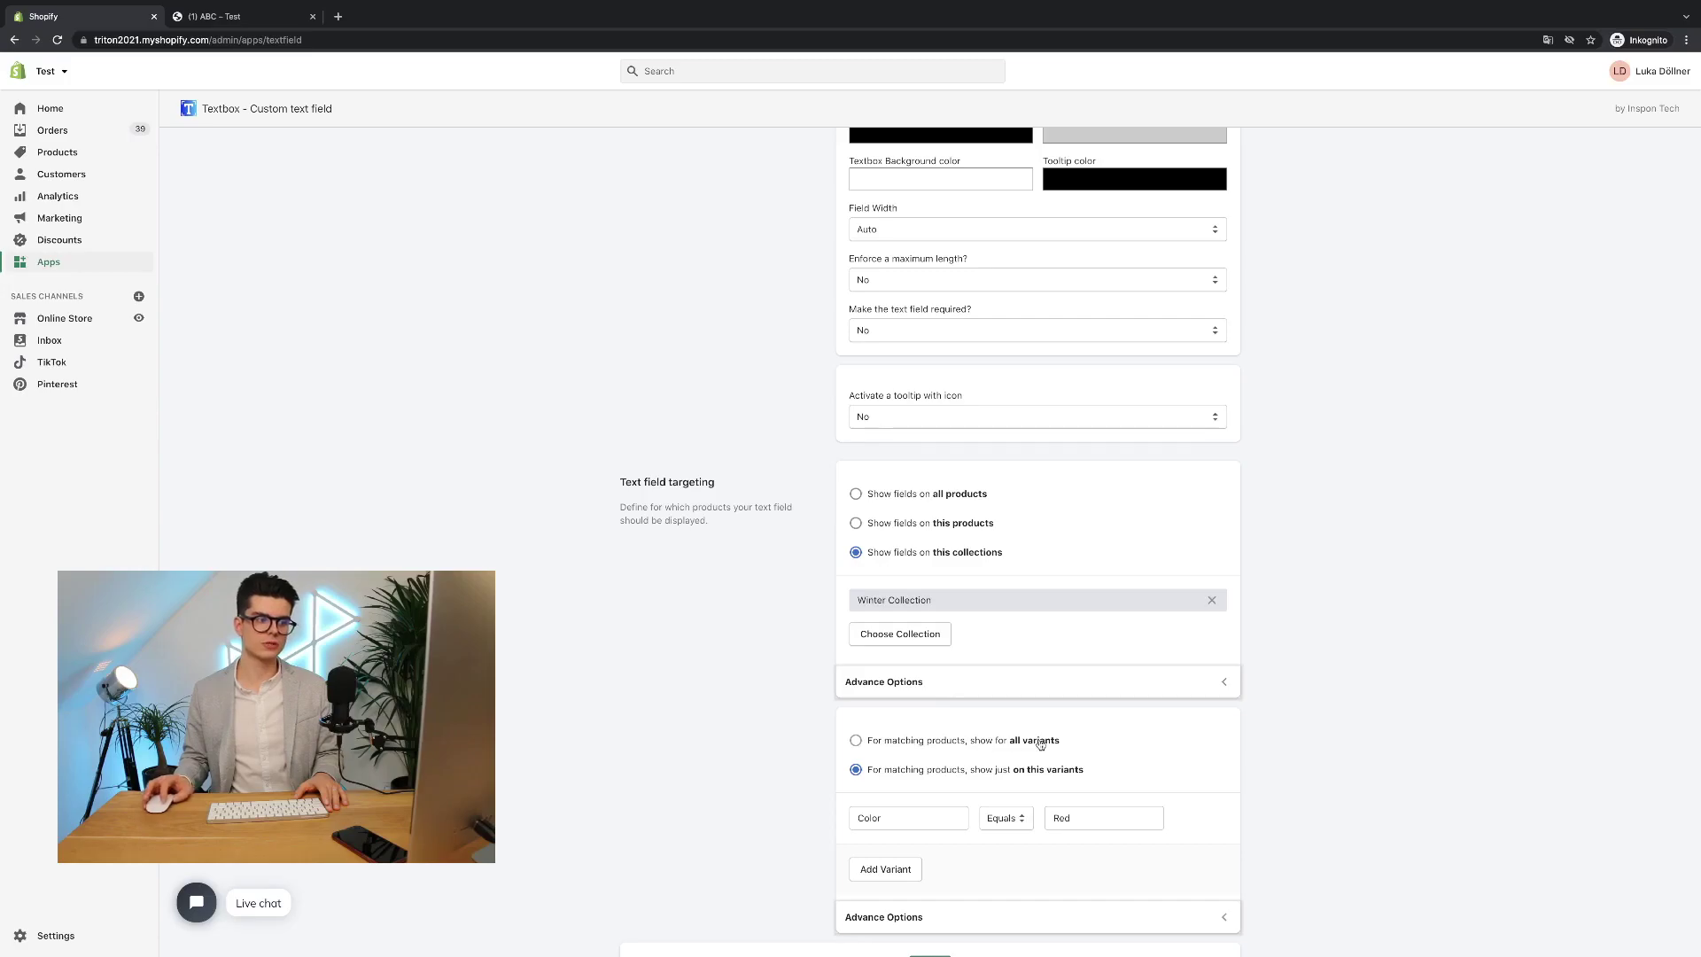
pyautogui.click(855, 741)
pyautogui.click(940, 857)
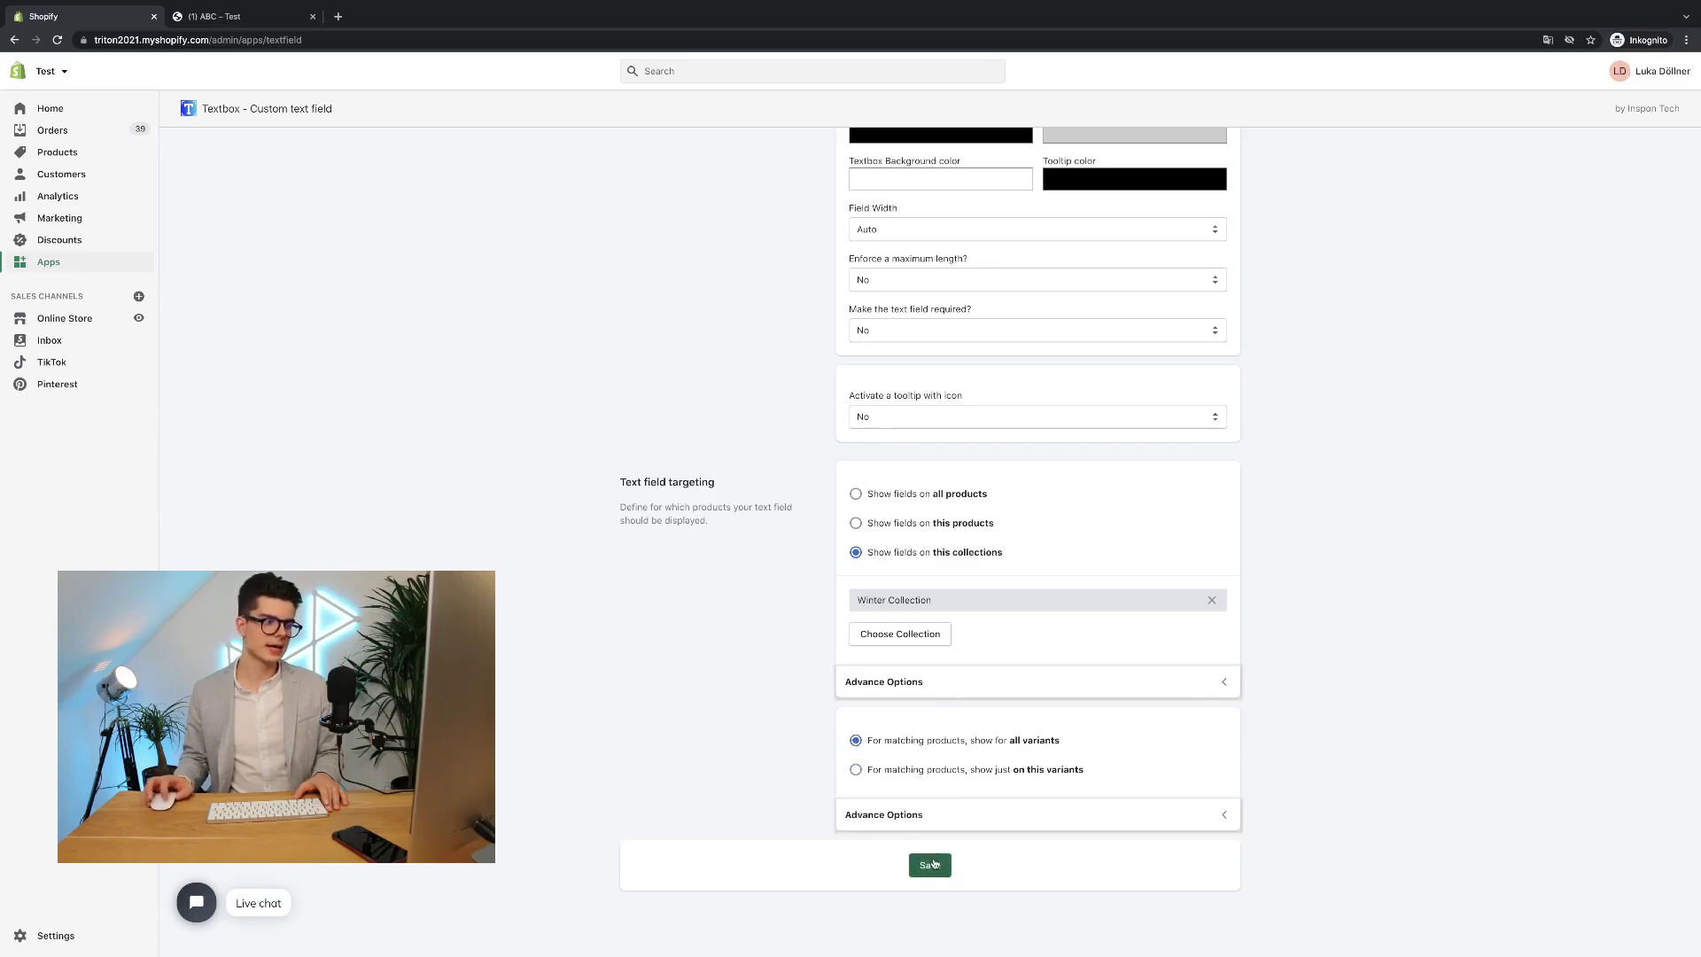
pyautogui.scroll(-8, 941, 856)
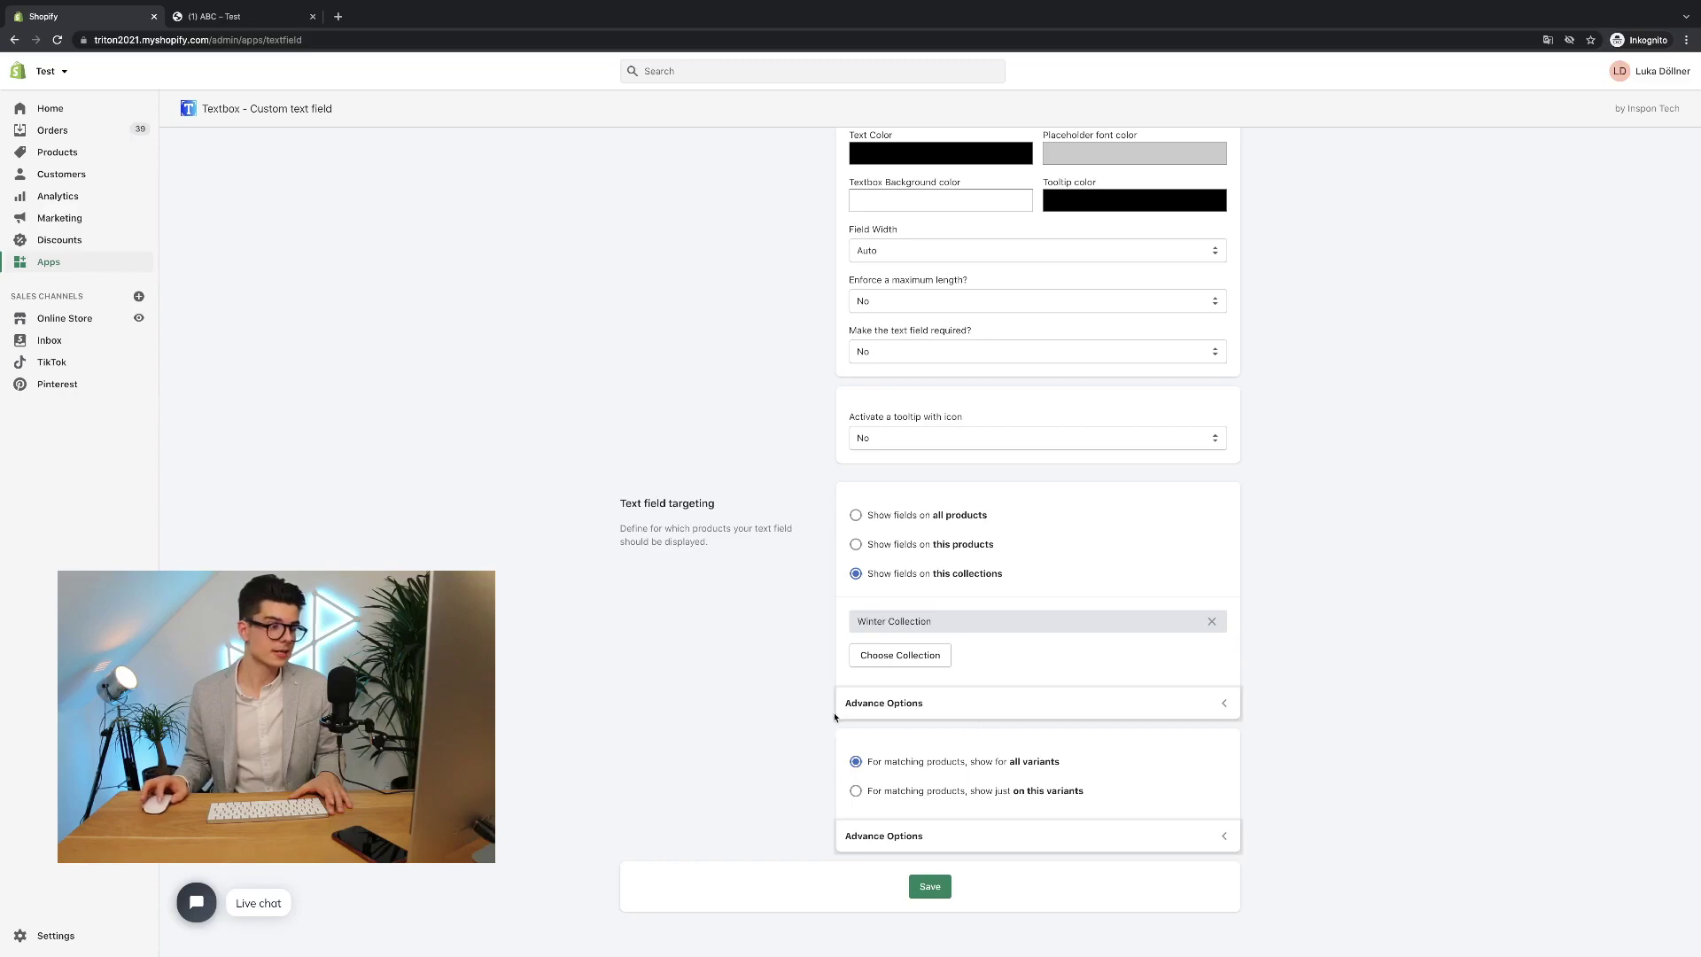
# Expand both the product and the variant Advance Options sections.
pyautogui.click(954, 711)
pyautogui.scroll(-1, 1037, 683)
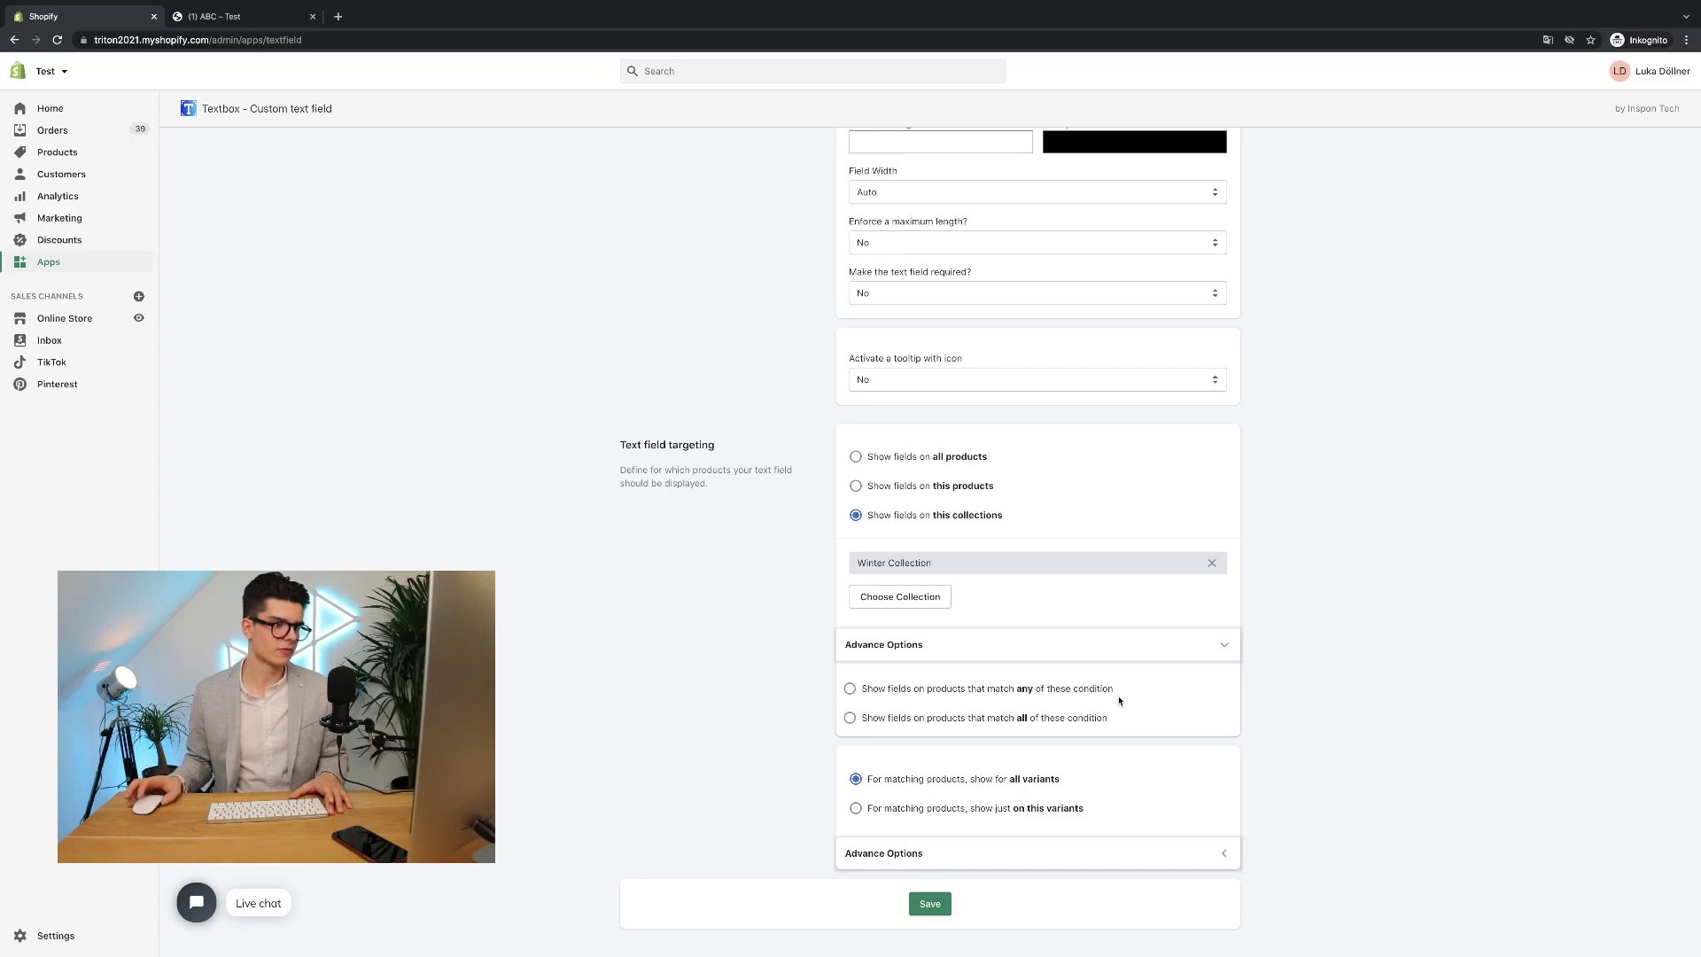
pyautogui.scroll(-1, 1058, 771)
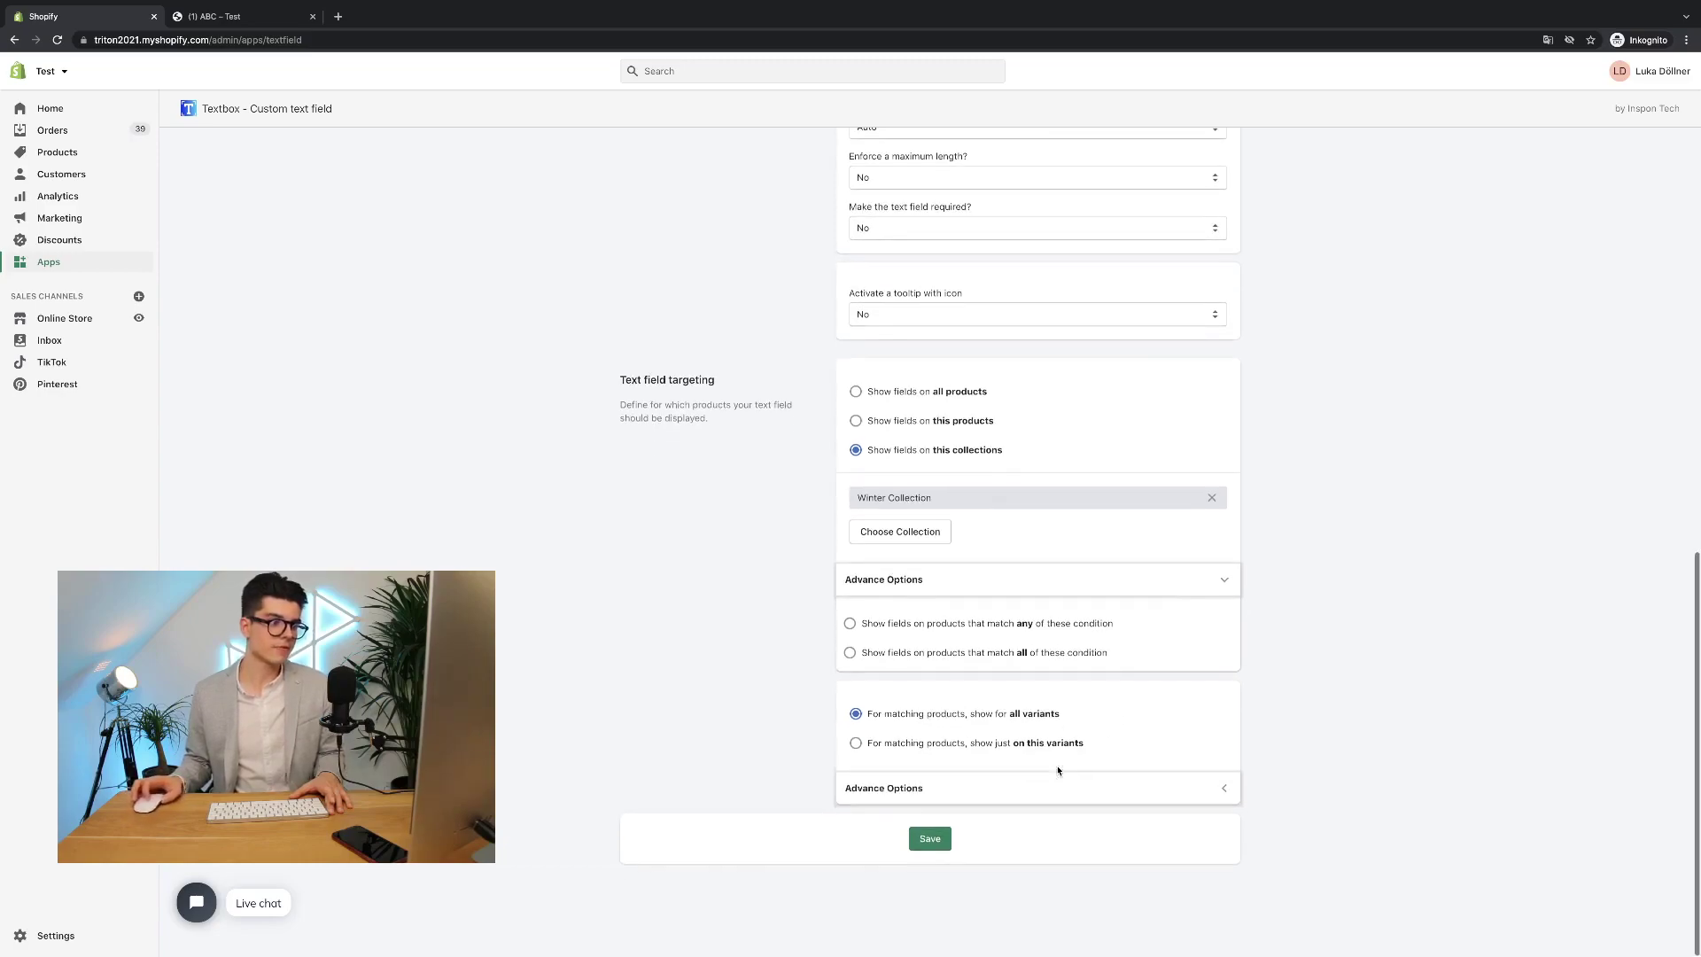
pyautogui.click(921, 795)
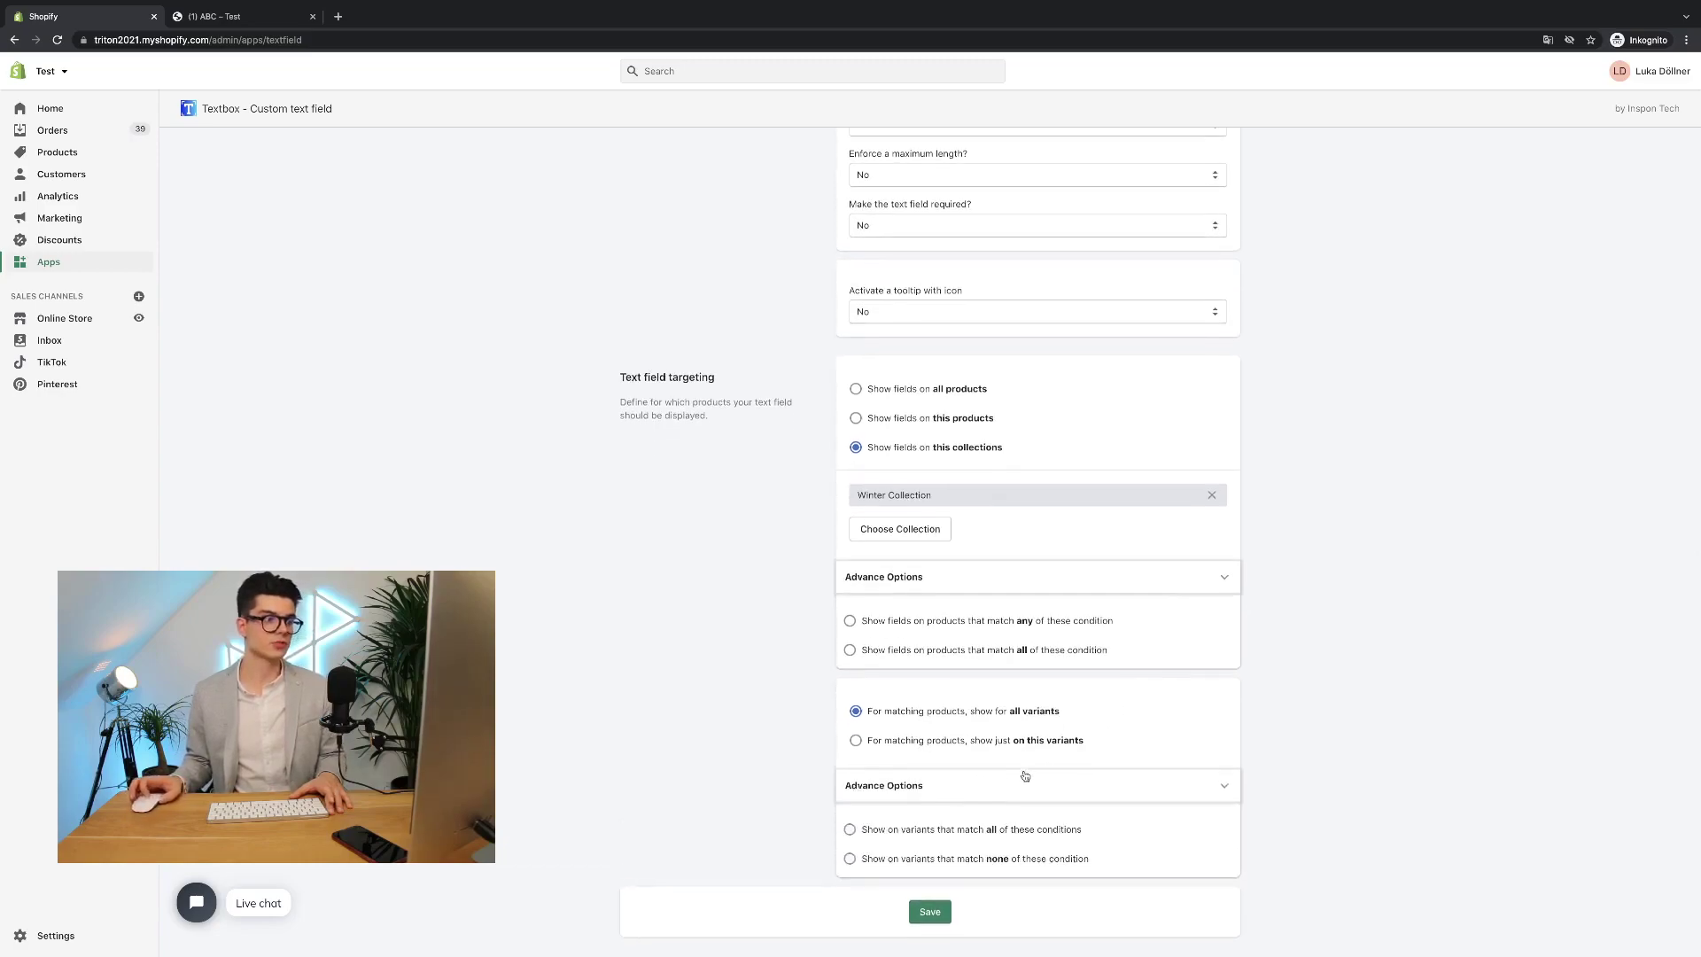
pyautogui.scroll(-1, 1019, 779)
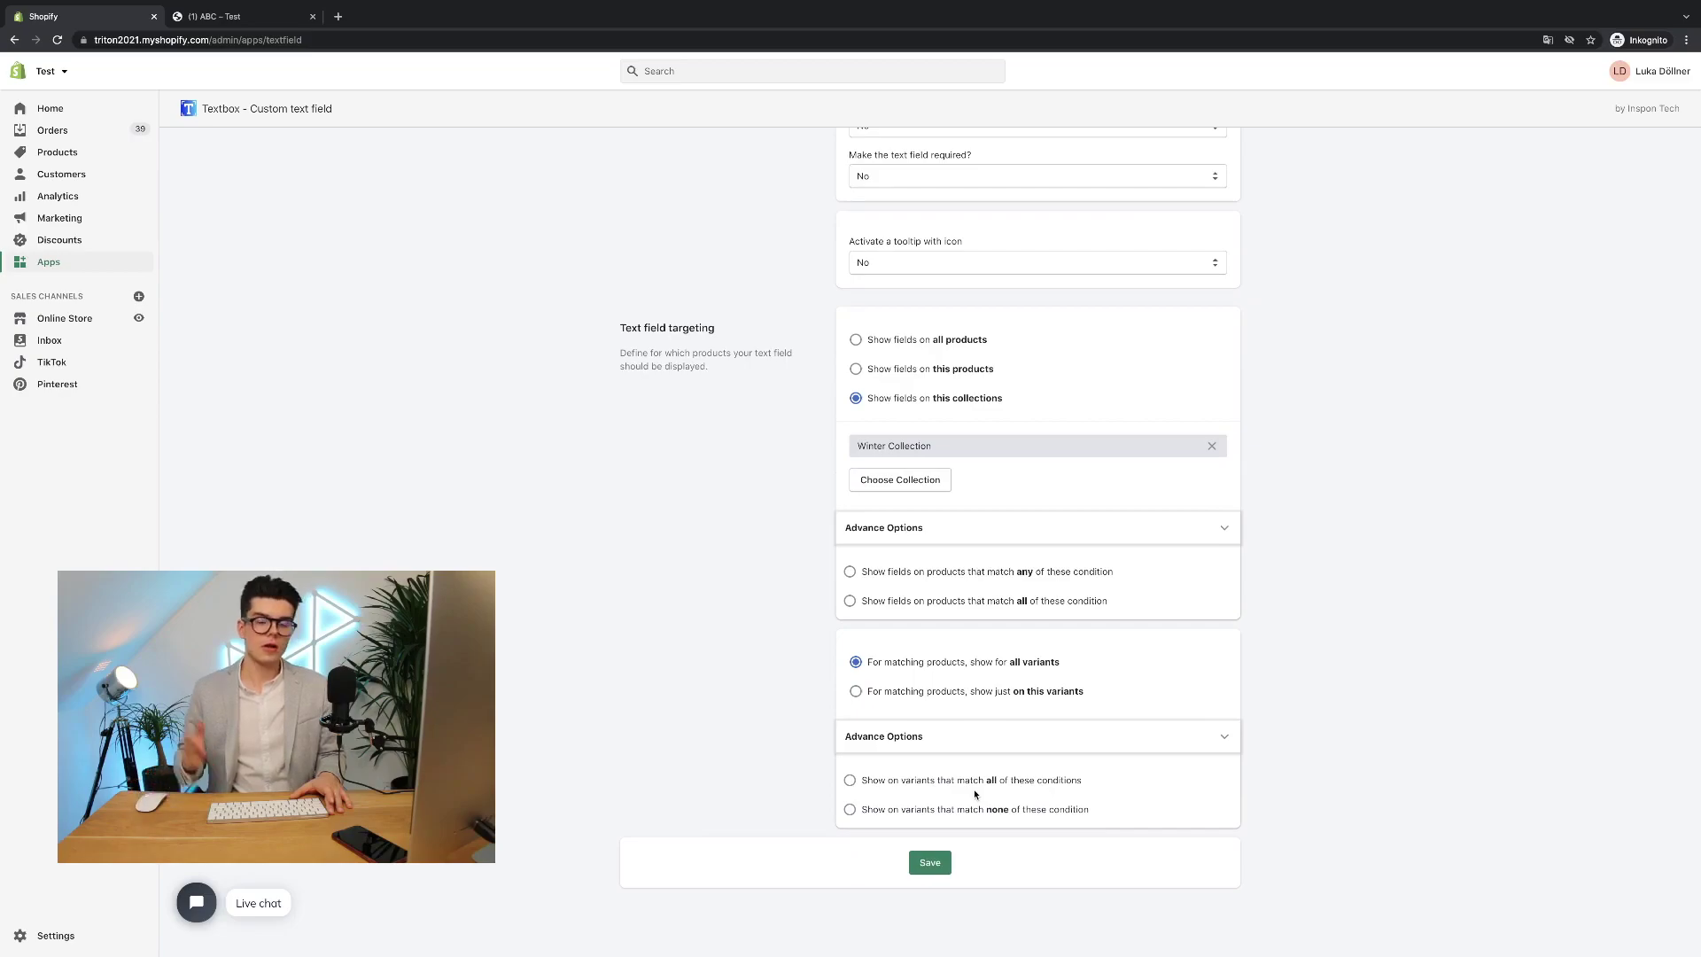